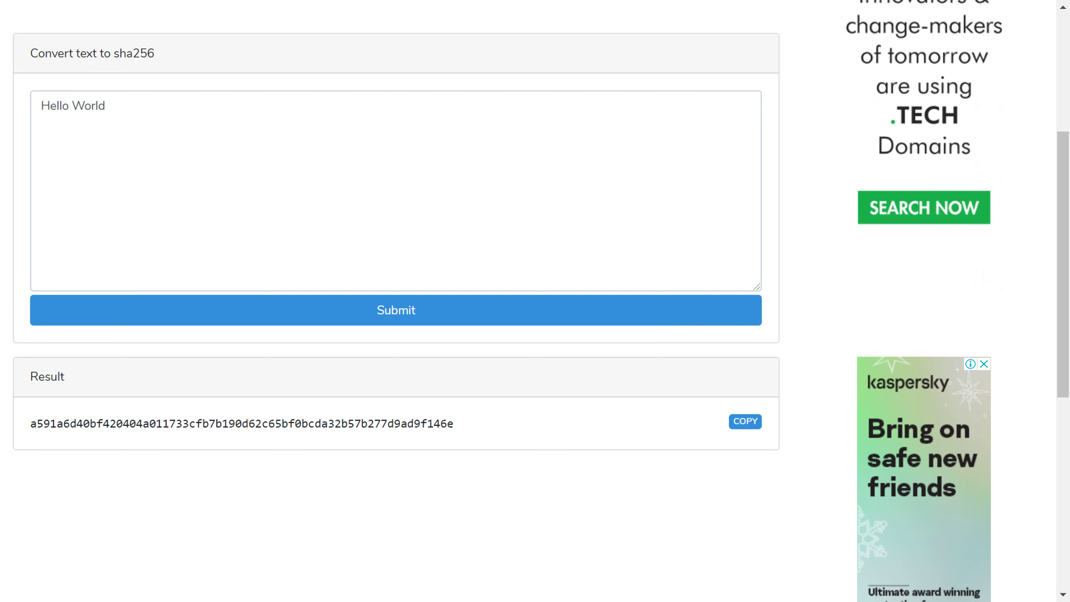
Replace the Hello World input text with blockholic
scroll(427, 189, up, 5)
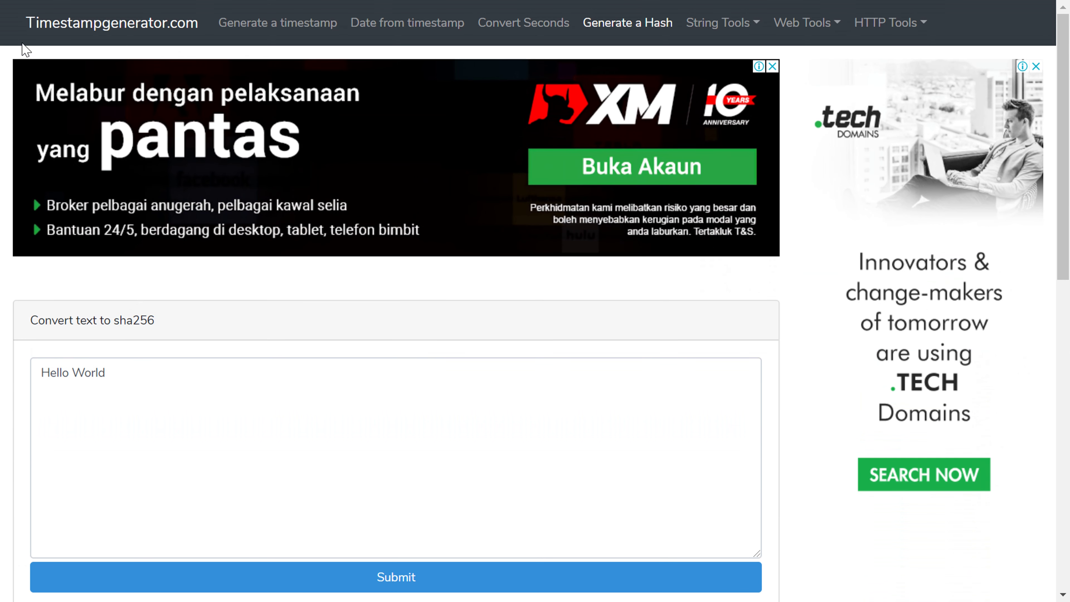
scroll(215, 299, down, 5)
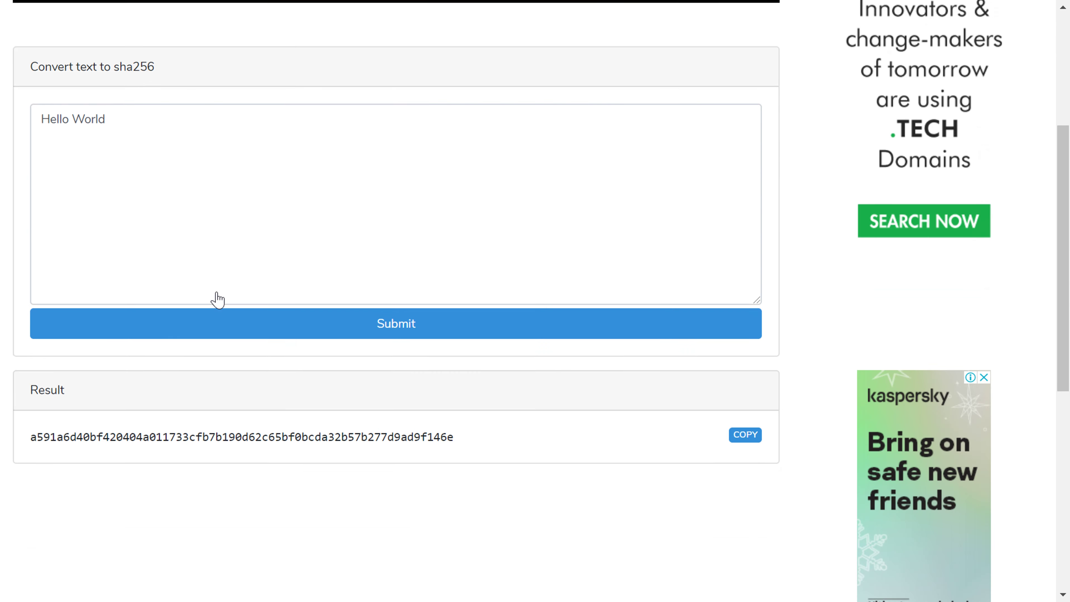
scroll(214, 299, up, 1)
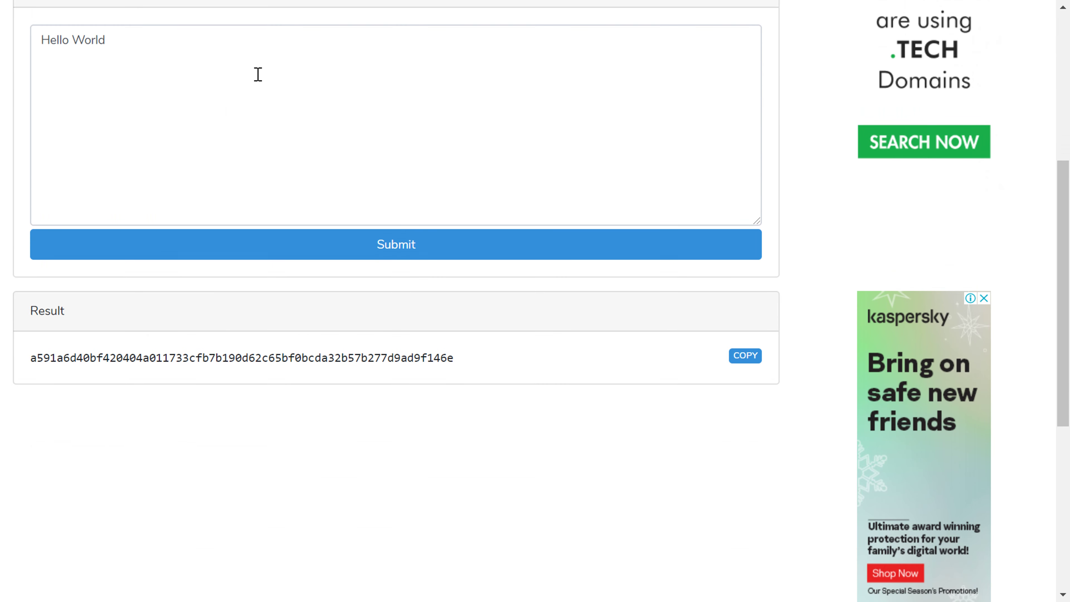
scroll(216, 110, up, 3)
click(198, 148)
key(ctrl+a)
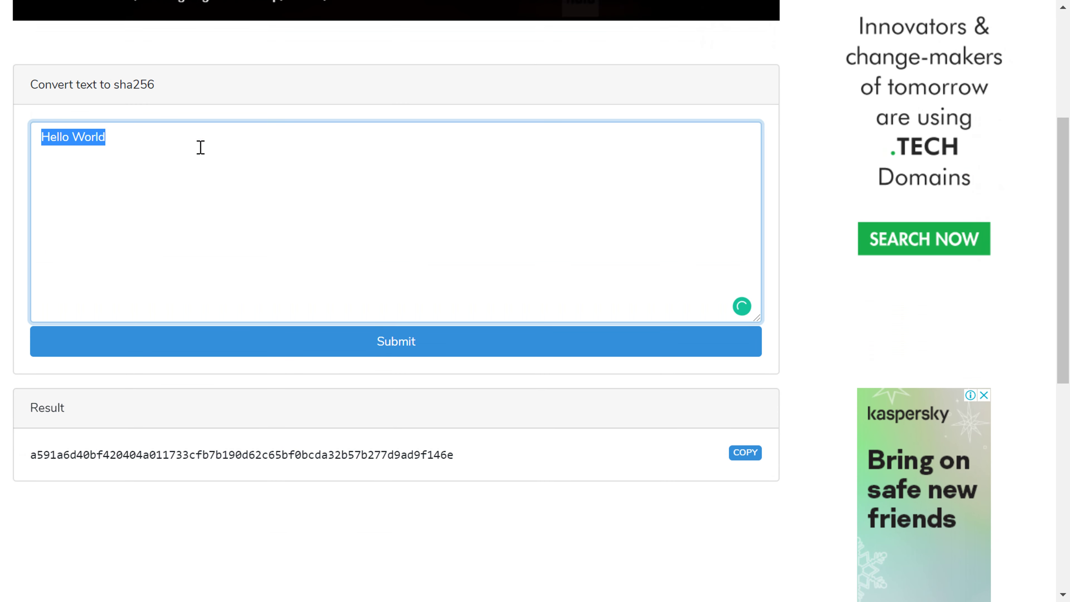
text(blockholic)
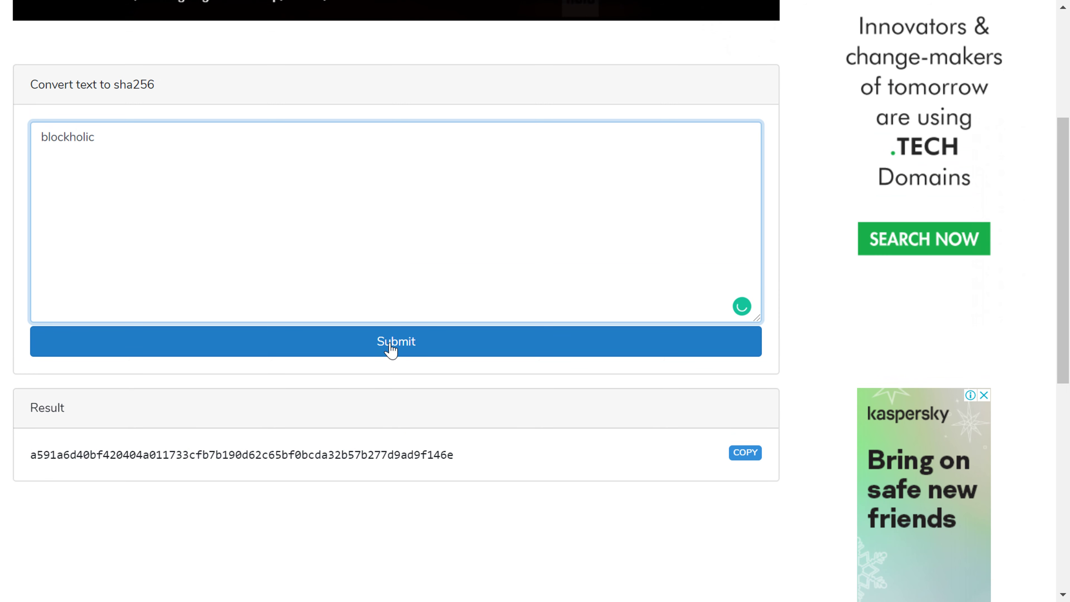
Hash blockholic with SHA-256 and copy the resulting 0531689db515451b… hash
double_click(83, 457)
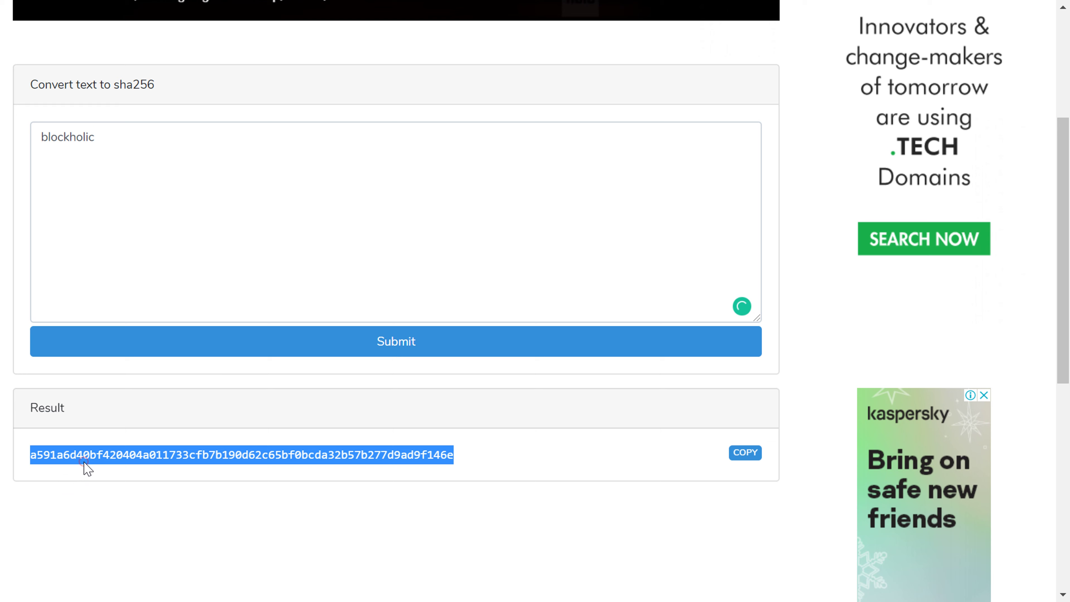
click(239, 486)
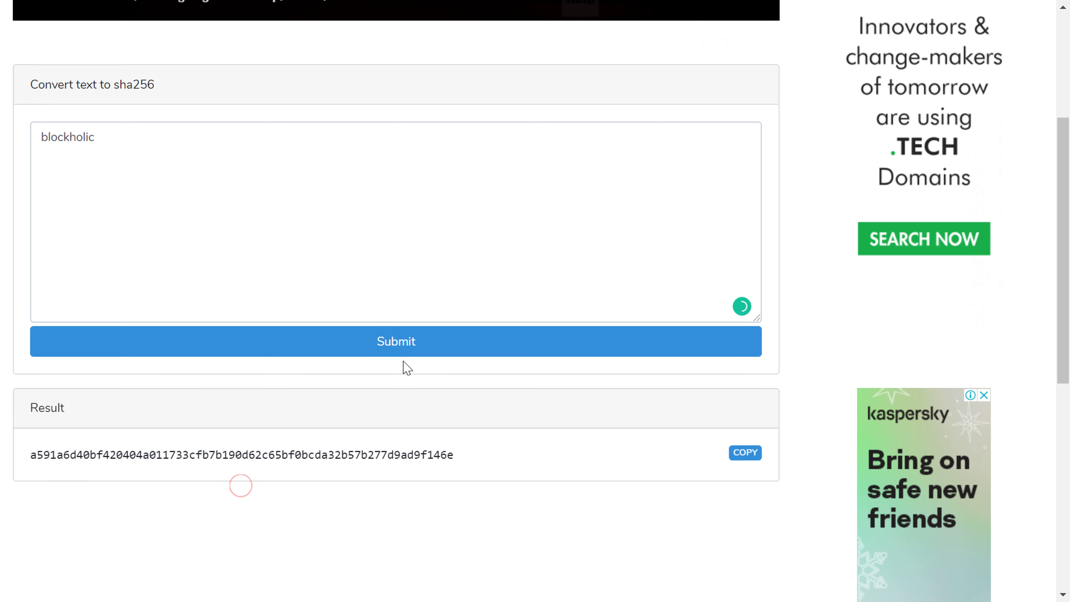
click(427, 341)
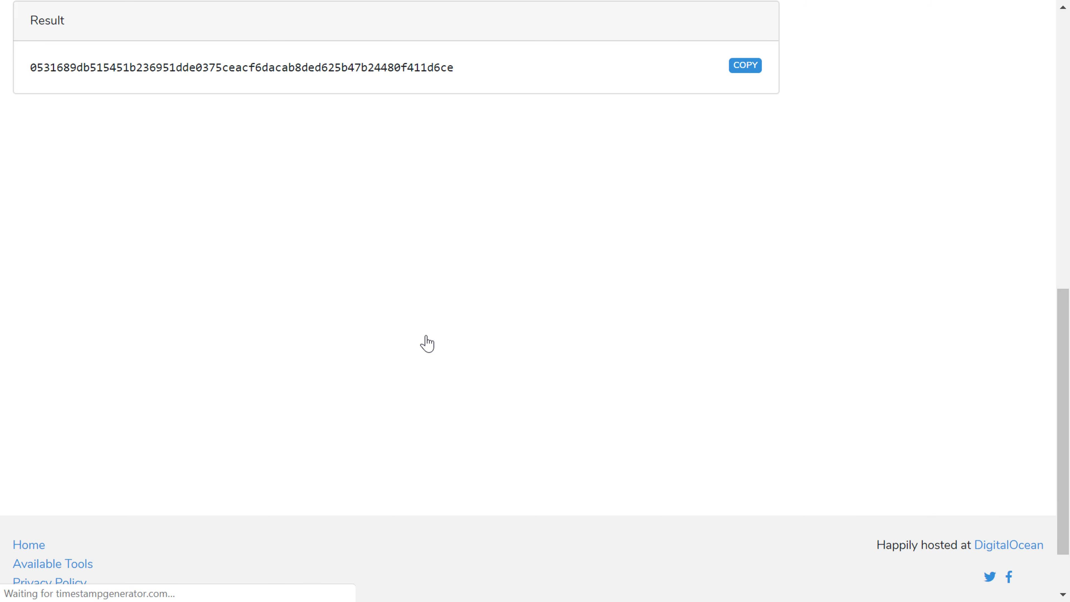
scroll(370, 253, up, 5)
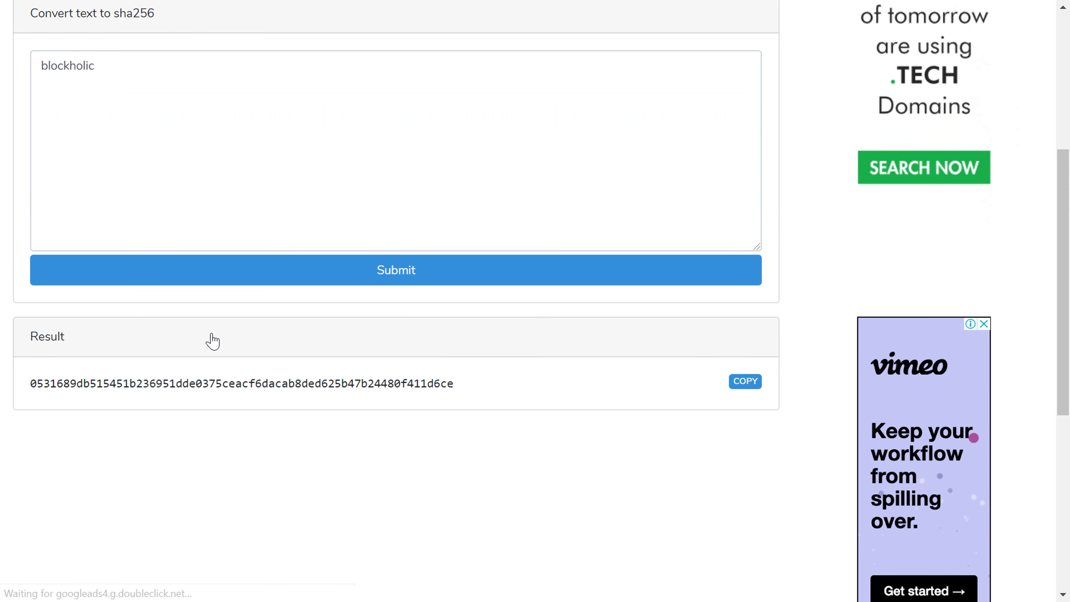
double_click(195, 384)
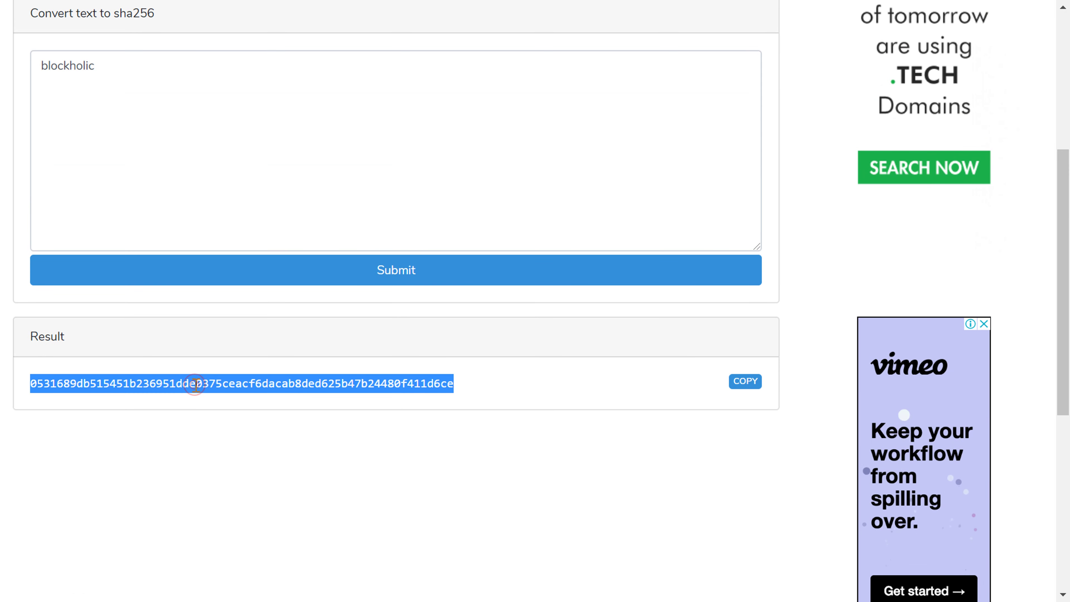
right_click(195, 384)
click(222, 400)
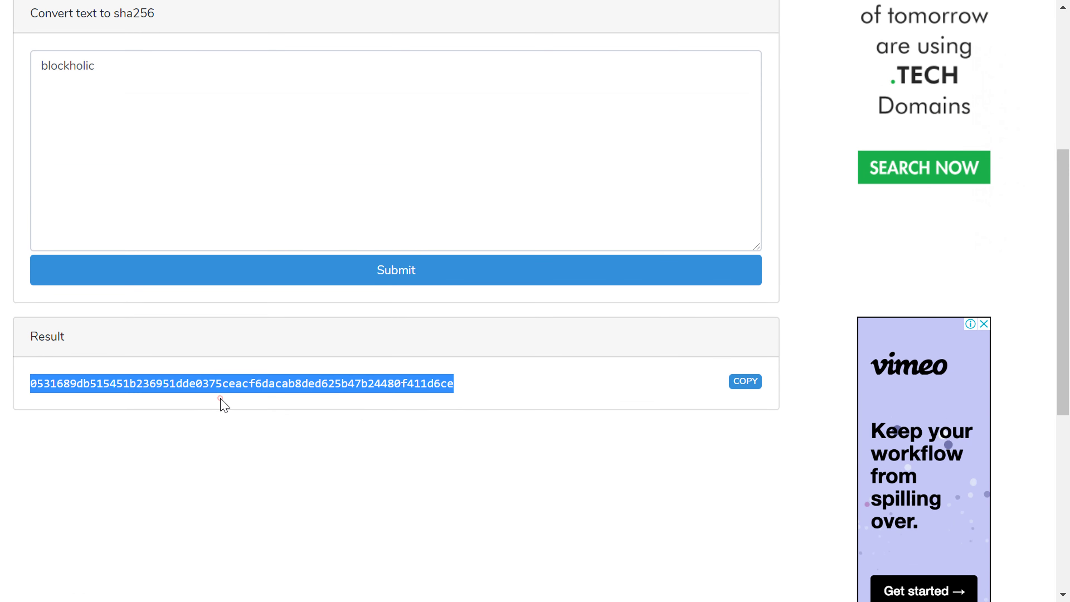
Launch Notepad from the Run prompt and paste the blockholic hash into a new note
click(207, 437)
key(super+r)
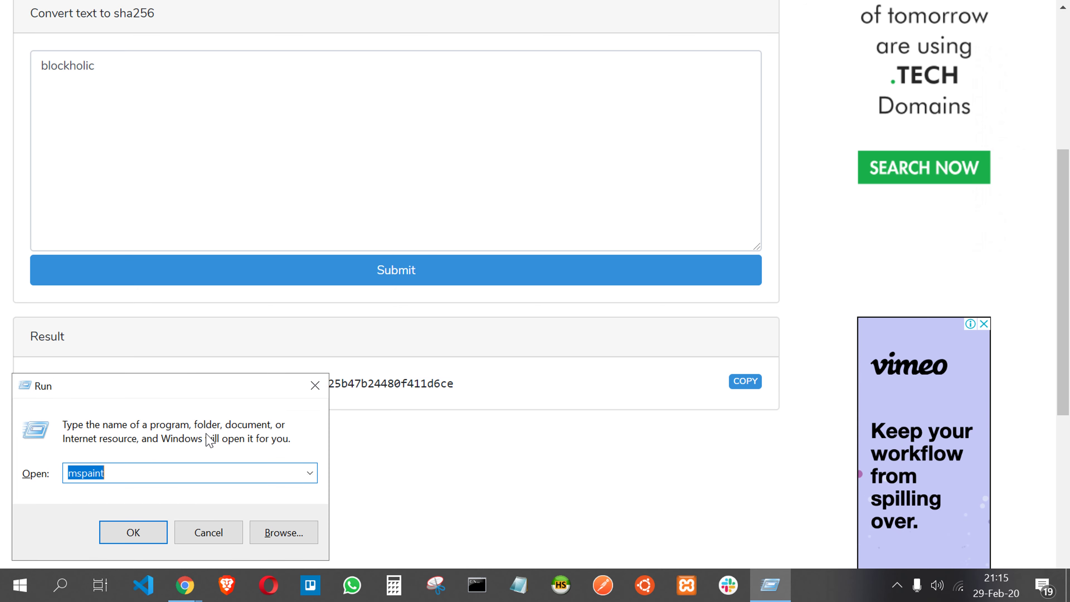
text(note)
key(Down)
key(Return)
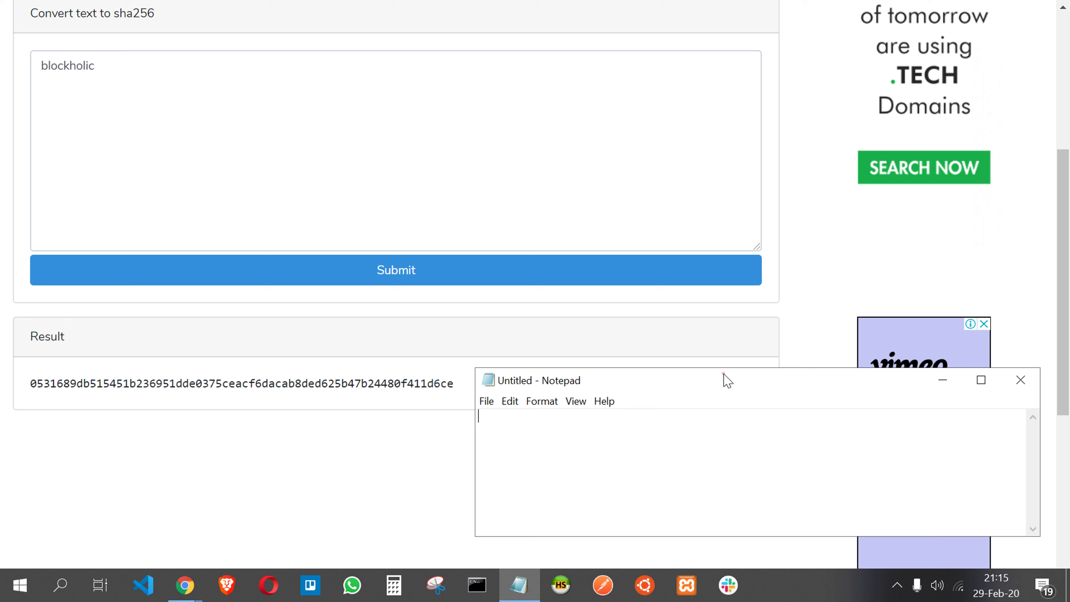
drag(723, 374, 604, 214)
key(ctrl+v)
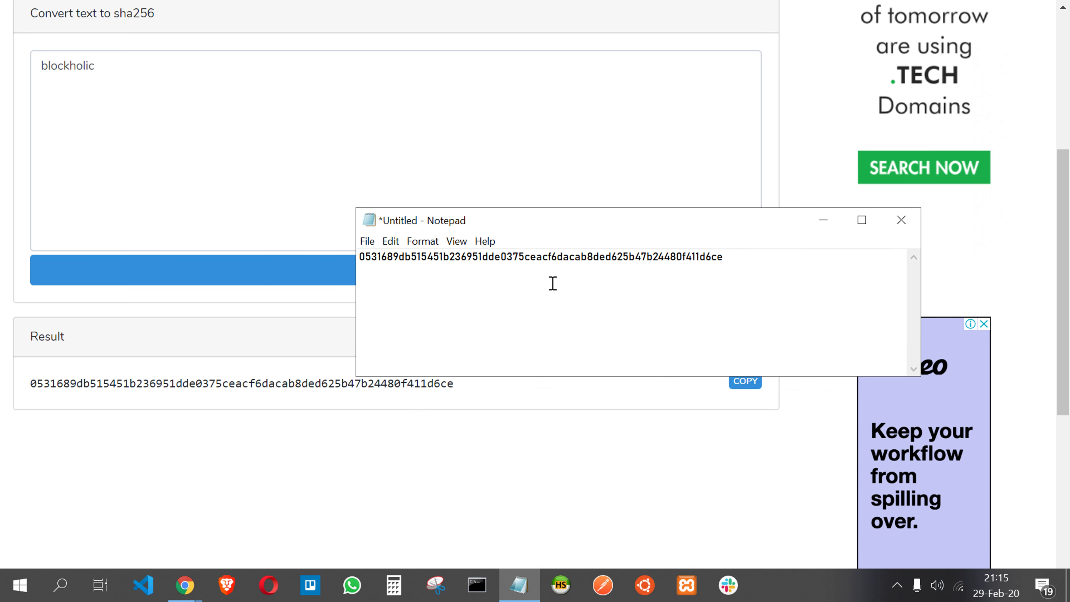
Widen Notepad, label the hash with blockholic above it, and add blank lines below
ctrl+scroll(553, 283, up, 8)
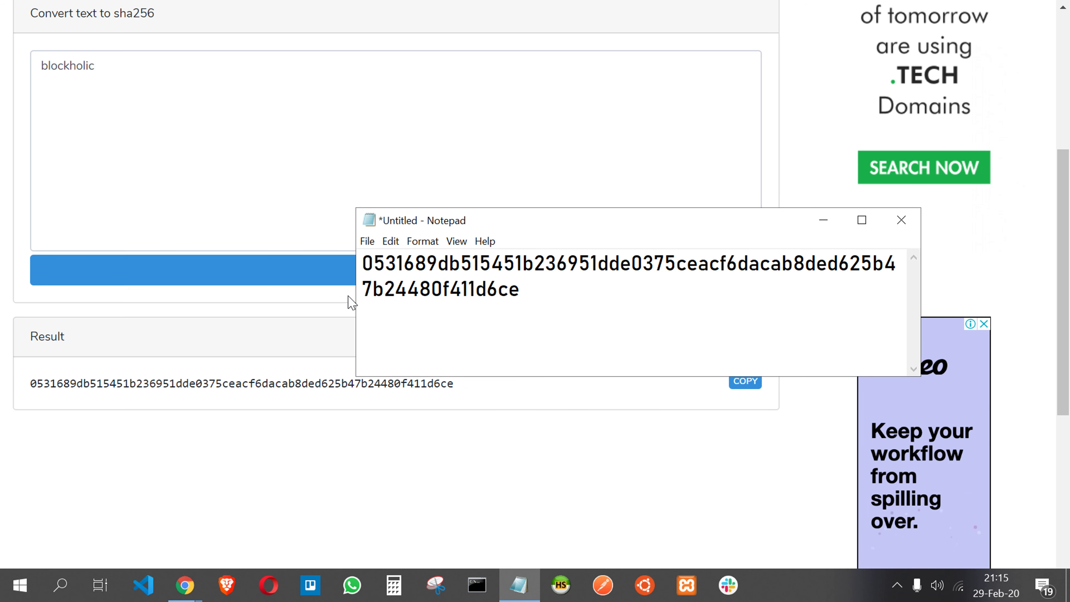
drag(354, 296, 114, 296)
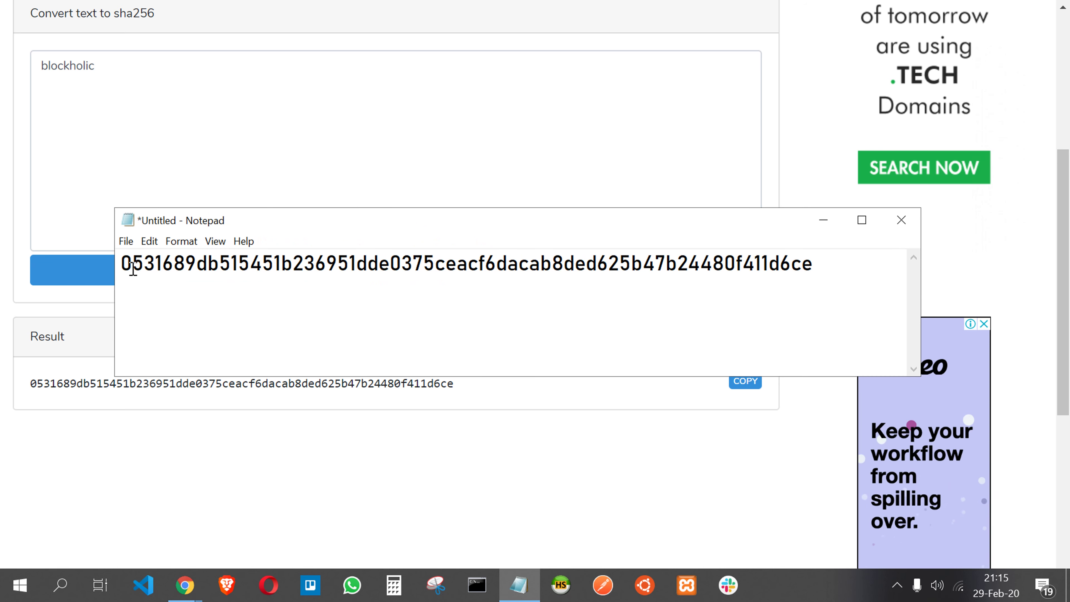
click(123, 263)
key(Return)
key(Up)
text(blo)
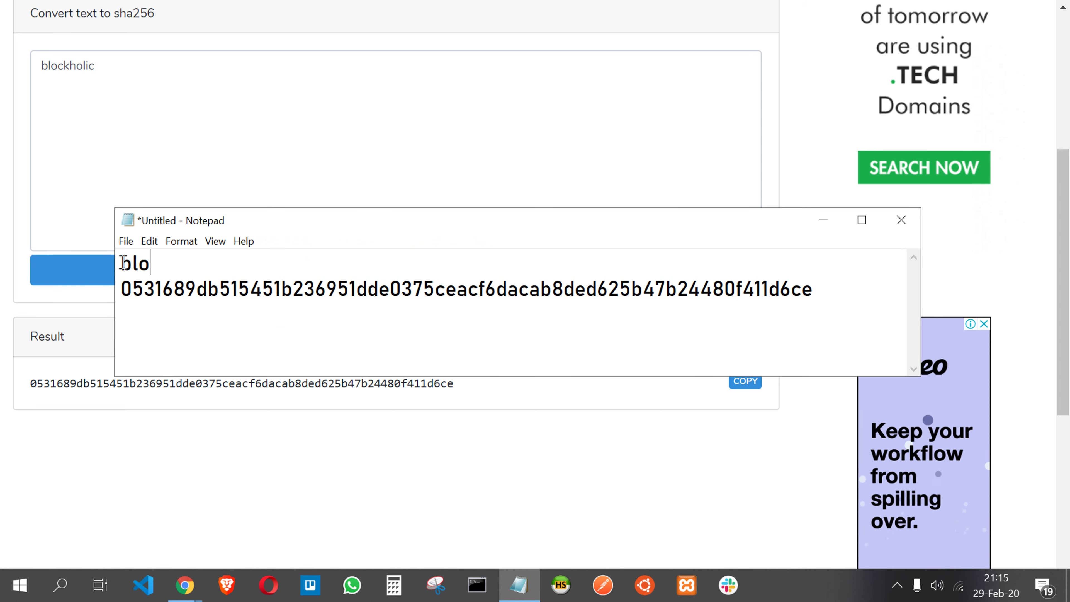
text(ckho)
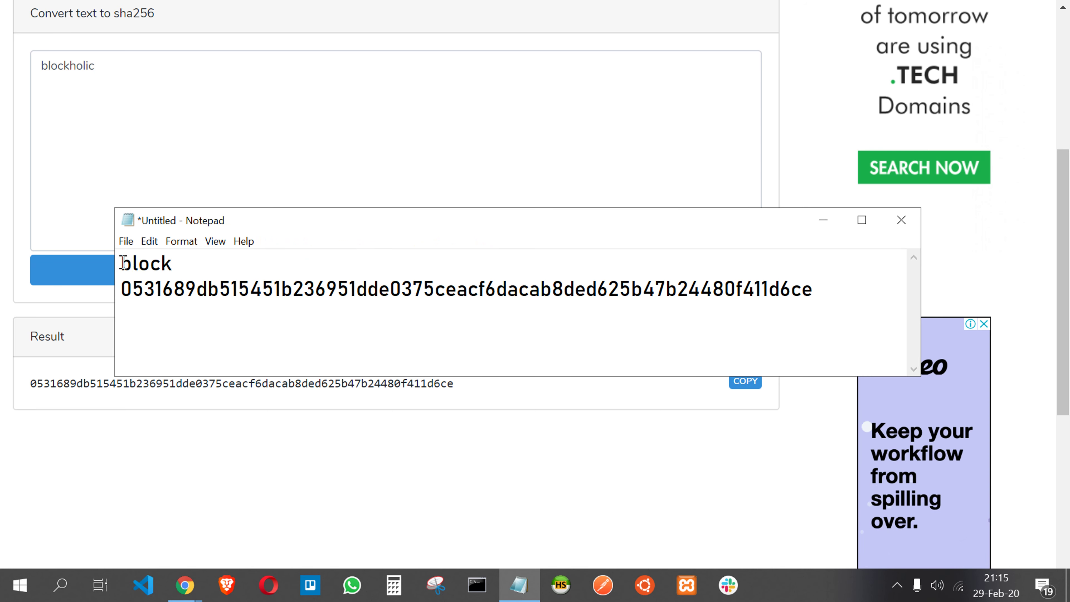
text(lic)
key(Right)
key(End)
key(Return)
key(Return)
Capitalize the input to Blockholic, hash it, and select the 26623bbbbe68c4b4… result
click(187, 102)
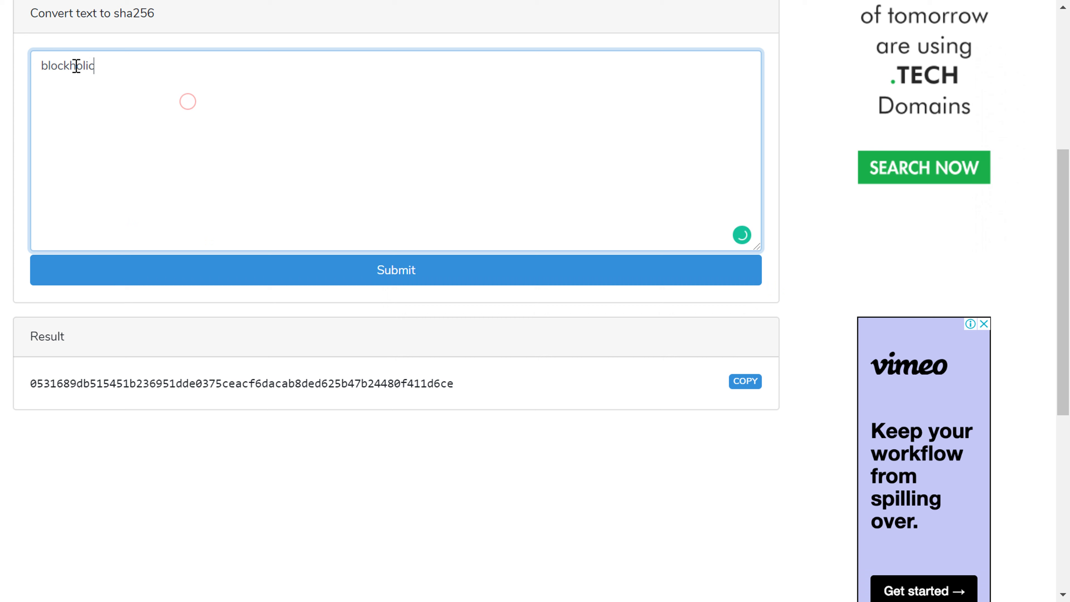
drag(48, 63, 33, 65)
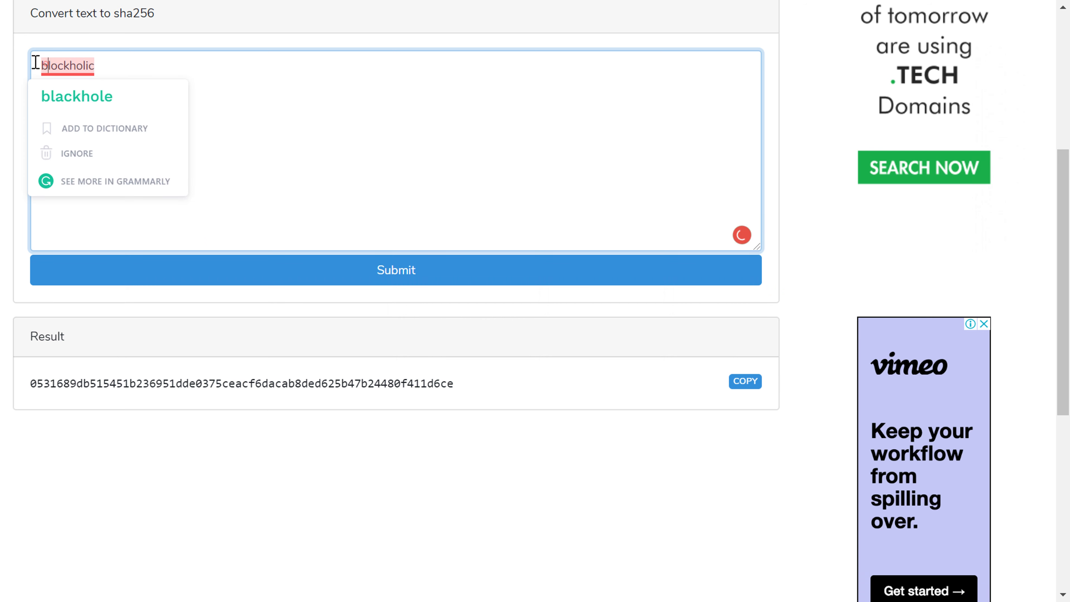
text(B)
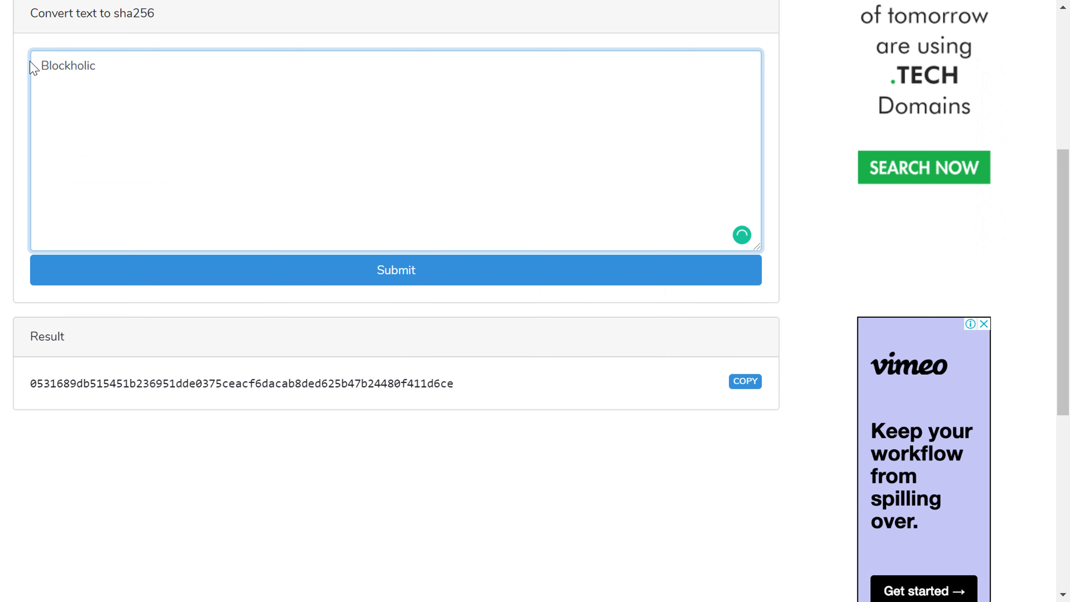
click(202, 435)
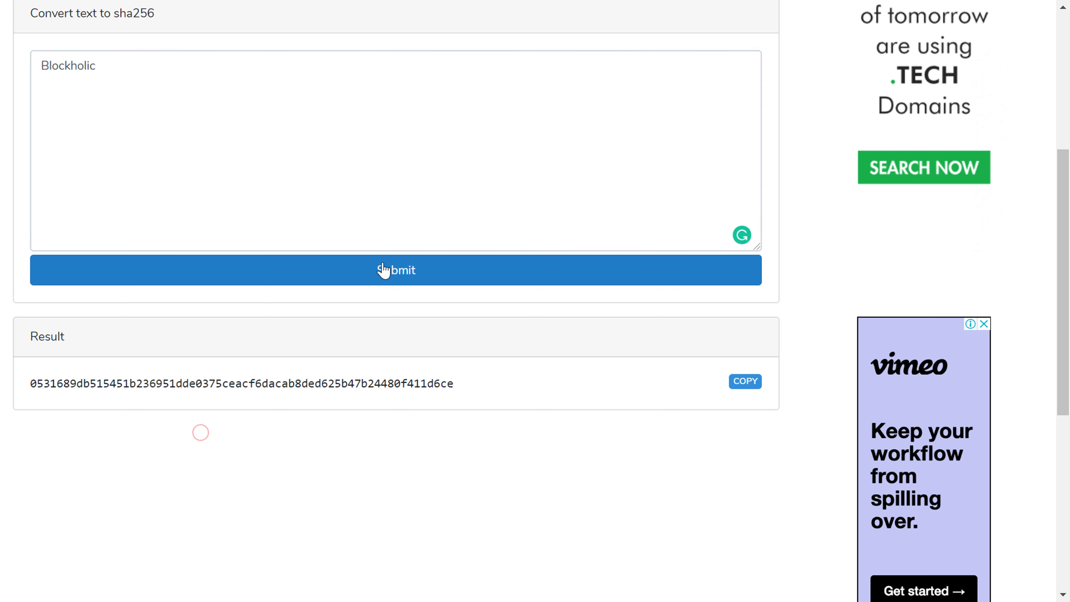
click(405, 276)
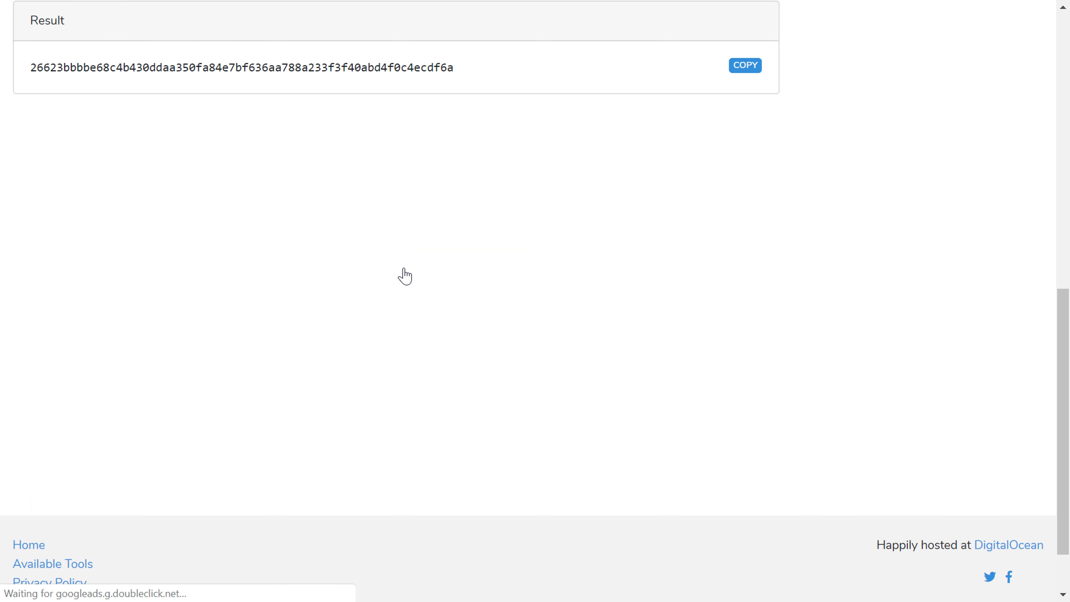
scroll(404, 276, up, 5)
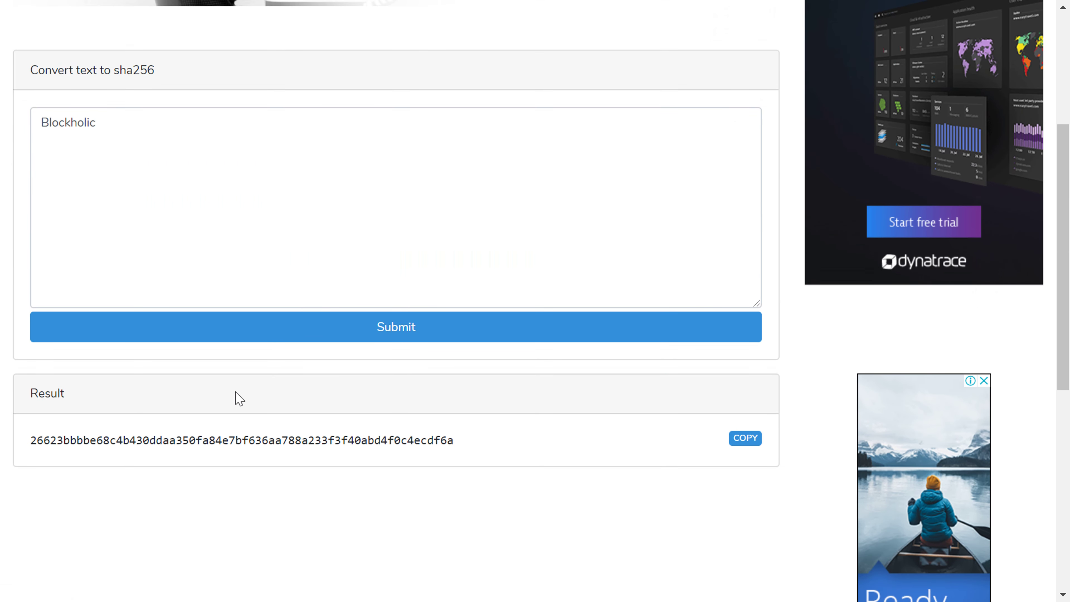
click(78, 122)
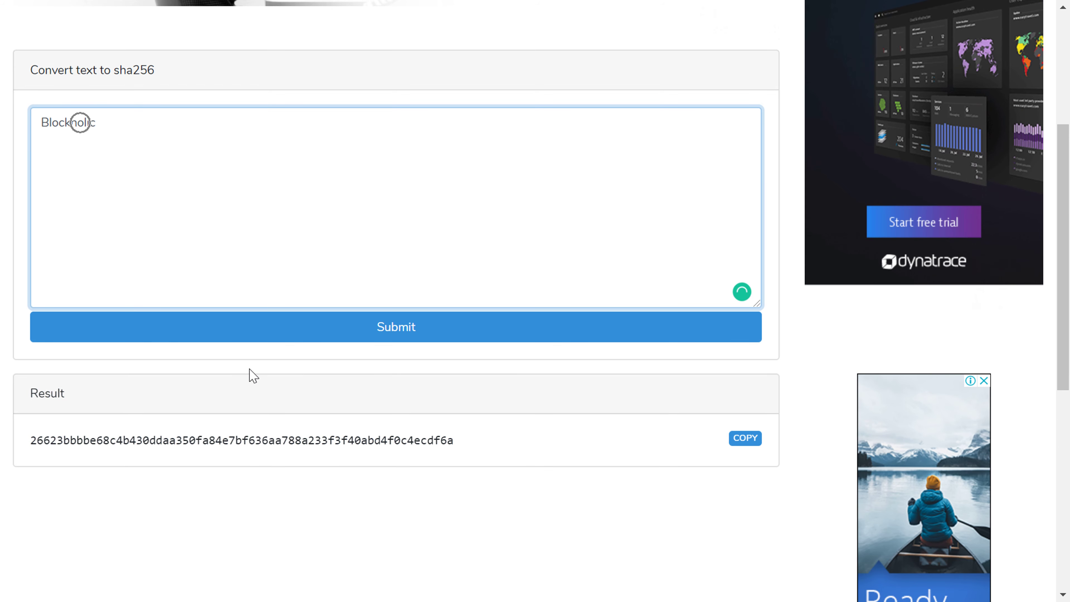
double_click(317, 449)
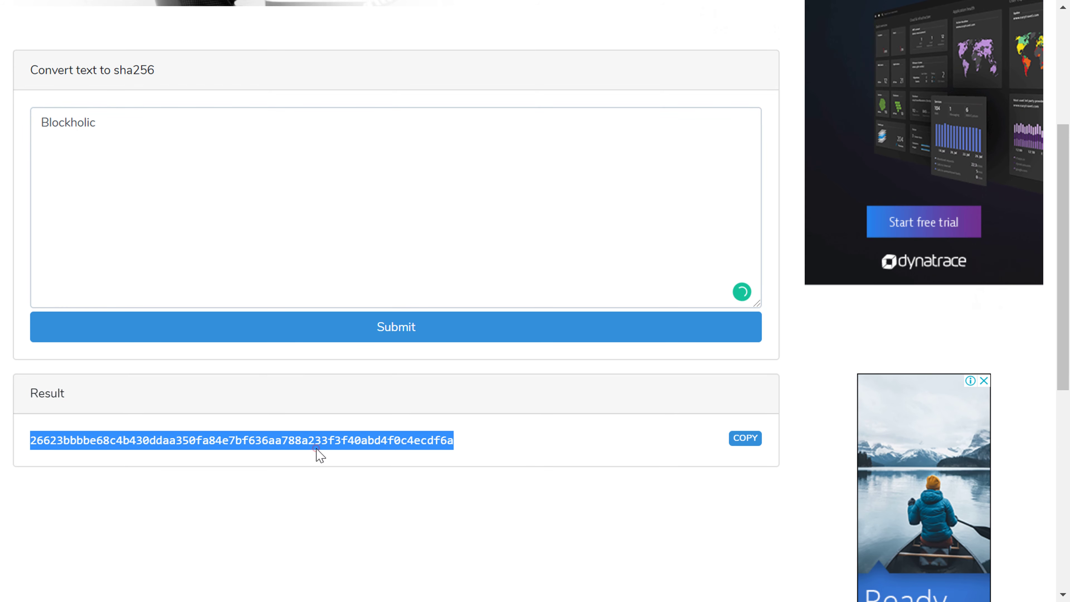
Copy the Blockholic hash and add it under a new Blockholic line in Notepad
click(749, 444)
key(alt+Tab)
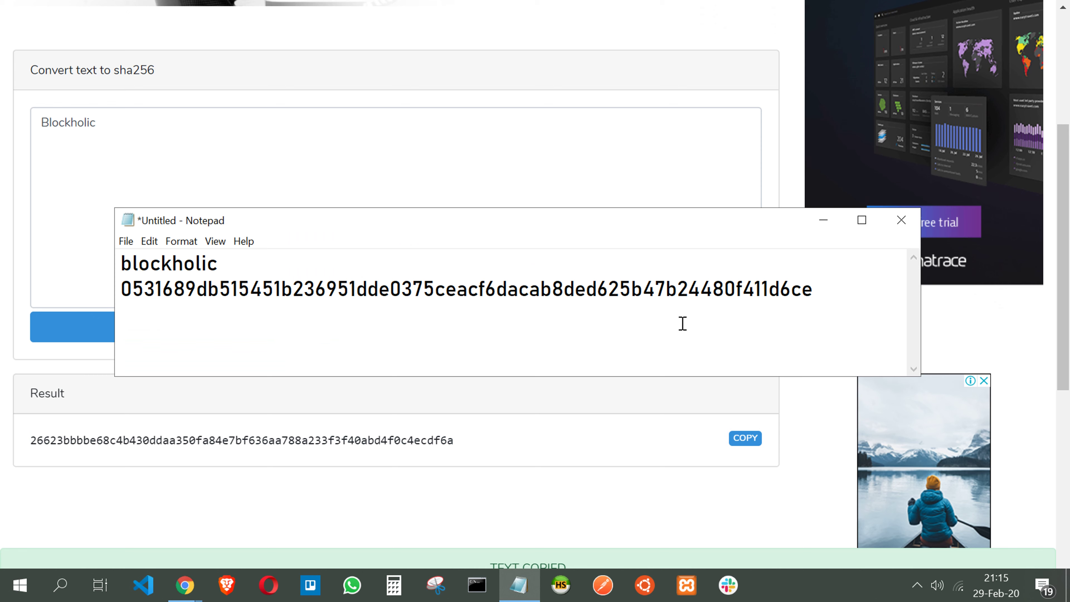
text(Blockholic)
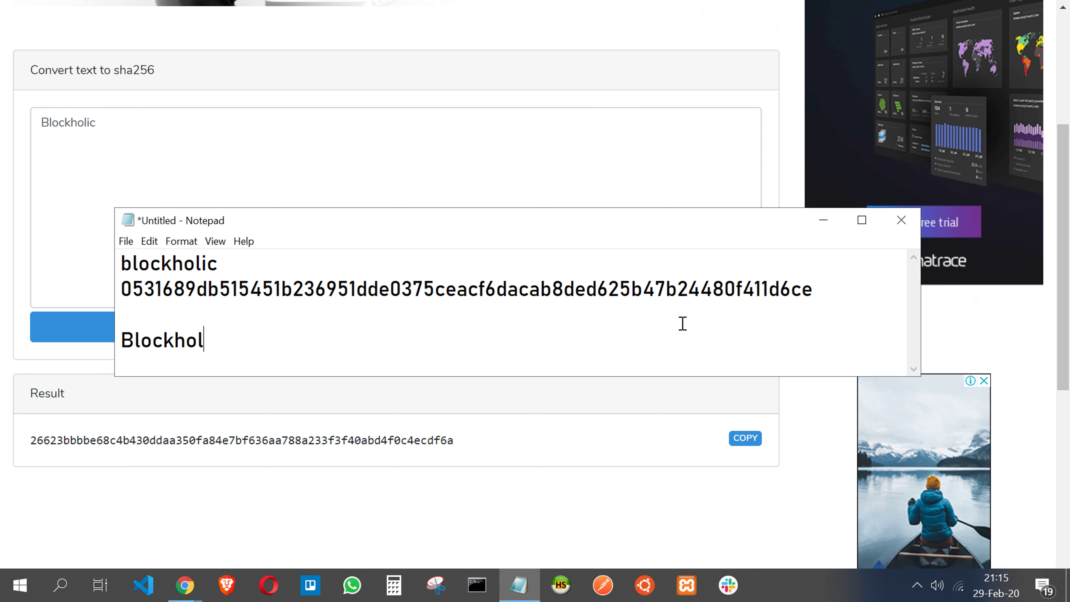
key(Return)
key(ctrl+v)
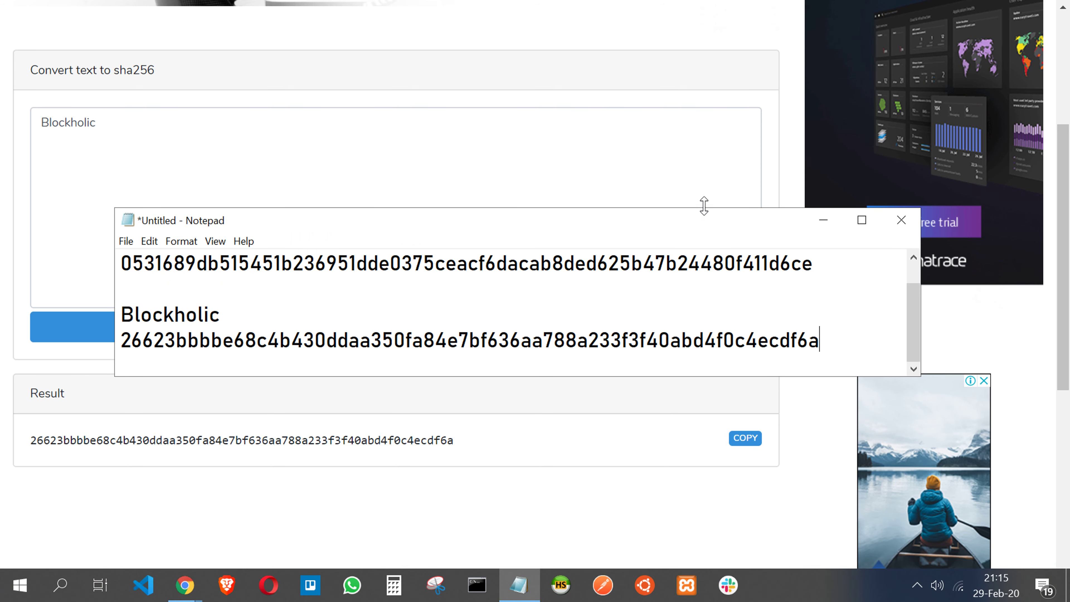
Enlarge Notepad, compare the blockholic and Blockholic hashes, and select the word Blockholic
drag(704, 209, 698, 168)
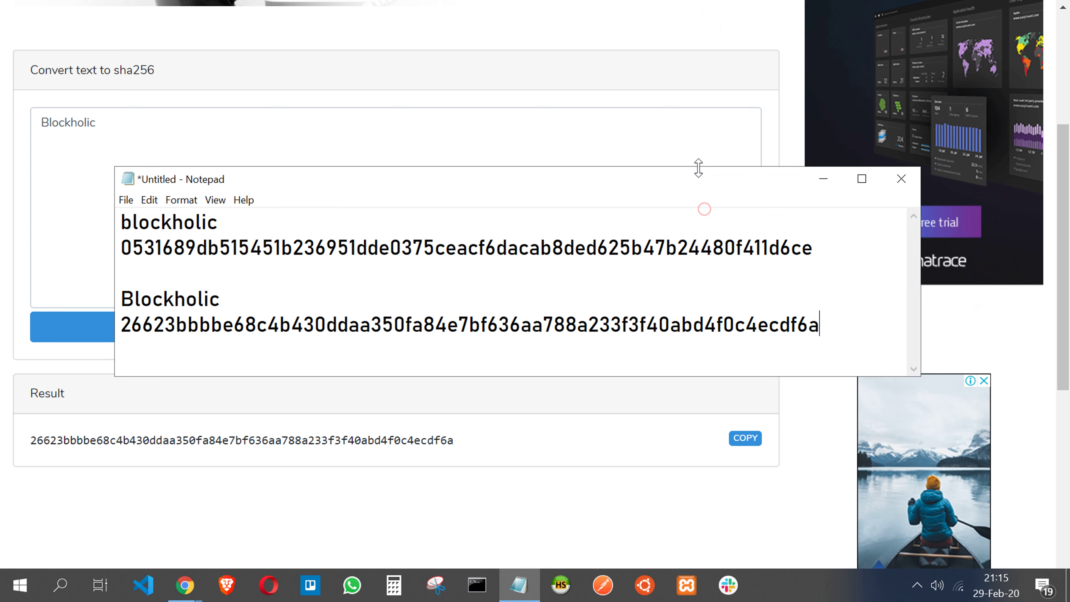
double_click(486, 248)
double_click(514, 323)
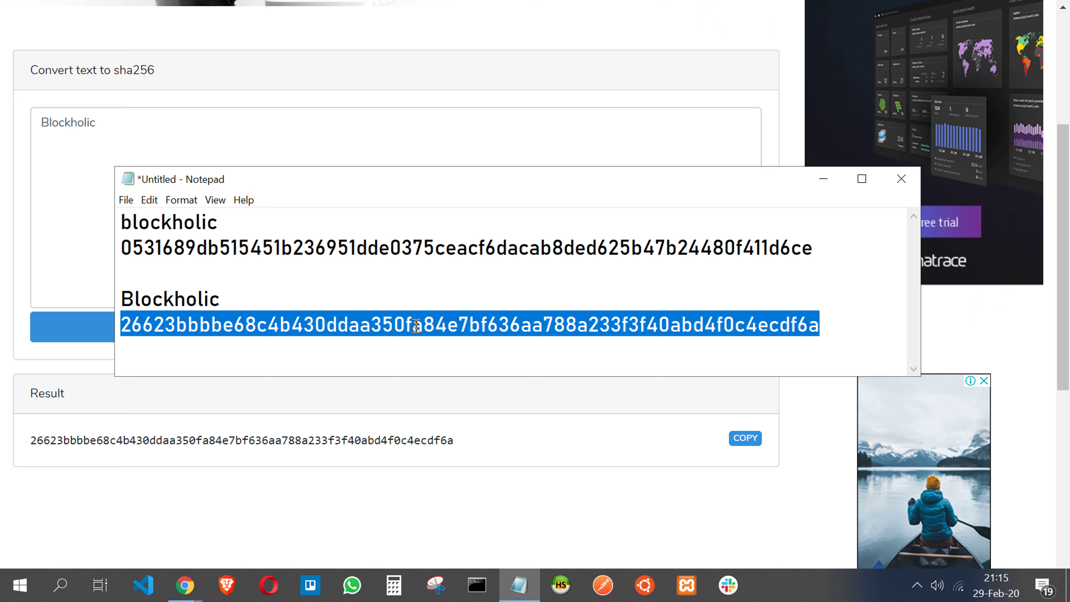
click(304, 347)
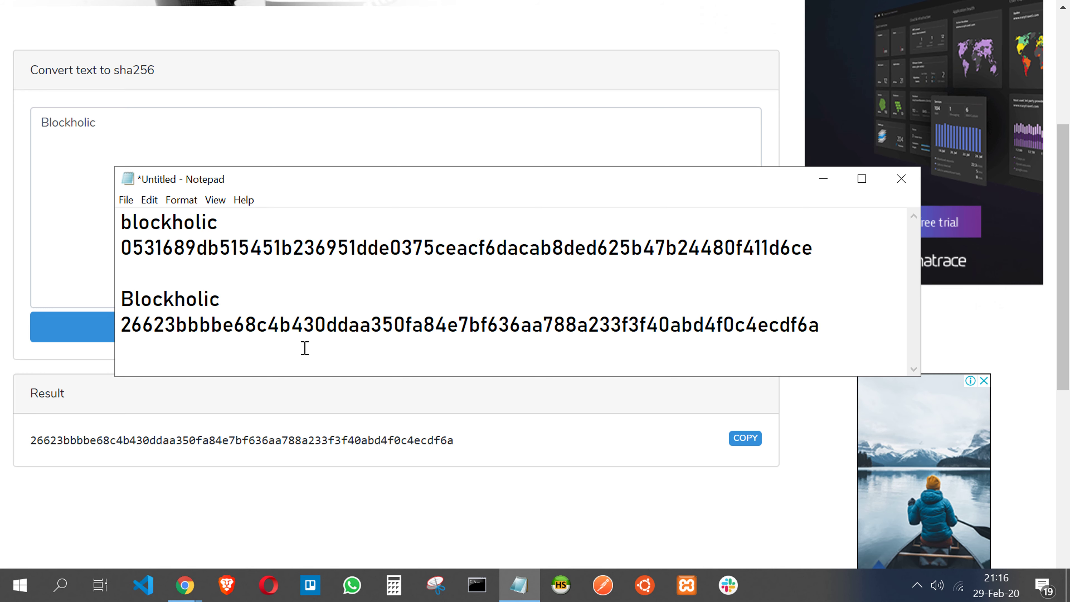
drag(252, 300, 118, 293)
Build a long input by repeatedly pasting Blockholic into the hashing text box
key(ctrl+c)
click(76, 220)
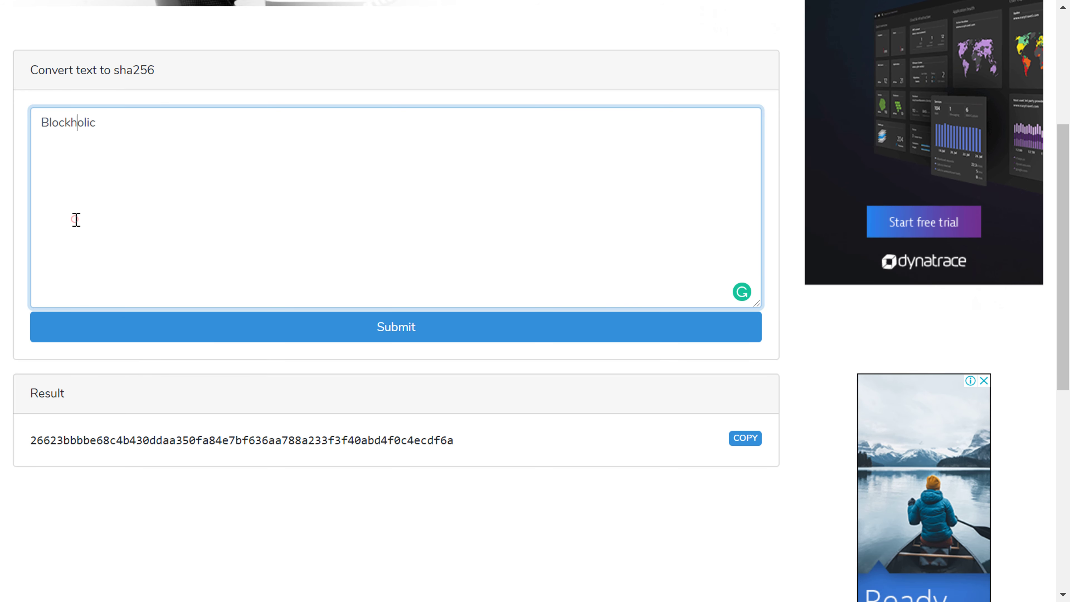
key(ctrl+a)
click(76, 219)
key(ctrl+v)
key(ctrl+v)
key(ctrl+v)
key(ctrl+v)
key(ctrl+v)
key(ctrl+v)
key(ctrl+v)
key(ctrl+v)
key(ctrl+v)
key(ctrl+v)
key(ctrl+v)
key(ctrl+v)
key(ctrl+v)
key(ctrl+v)
key(ctrl+v)
key(ctrl+v)
key(ctrl+v)
key(ctrl+v)
key(ctrl+v)
key(ctrl+v)
key(ctrl+v)
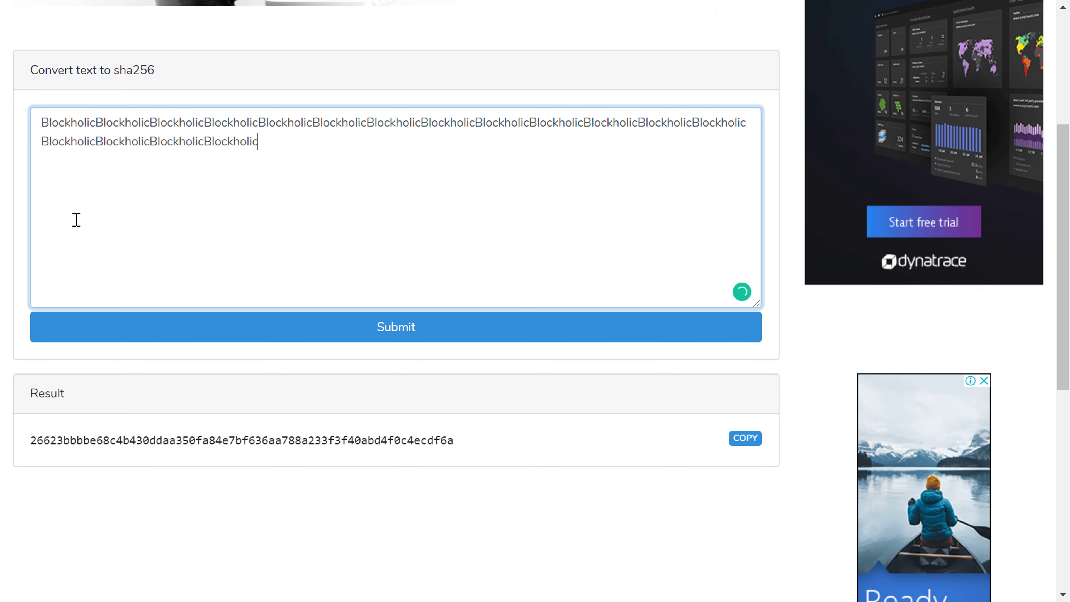
key(ctrl+a)
key(ctrl+c)
click(76, 220)
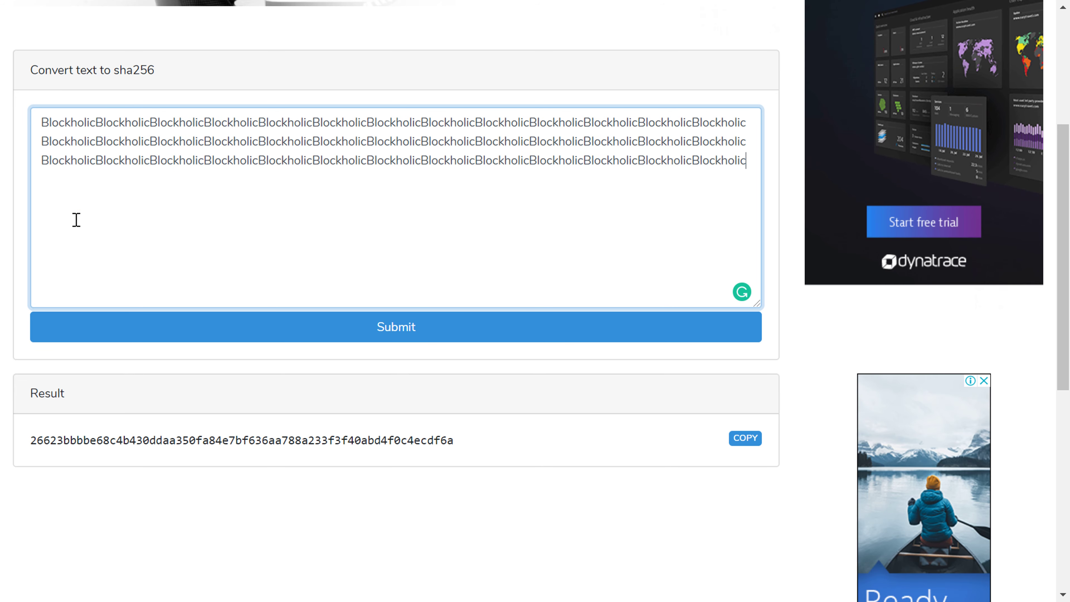
key(ctrl+v)
key(ctrl+v)
key(ctrl+v)
key(ctrl+v)
key(ctrl+v)
key(ctrl+v)
key(ctrl+v)
key(ctrl+v)
key(ctrl+v)
key(ctrl+v)
key(ctrl+v)
key(ctrl+v)
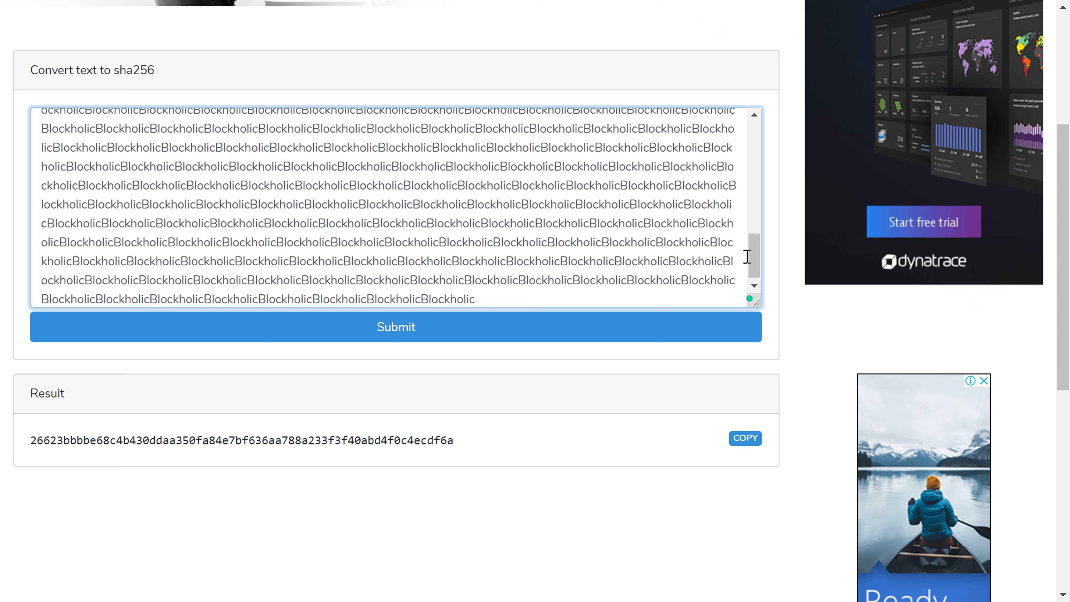
drag(753, 255, 754, 143)
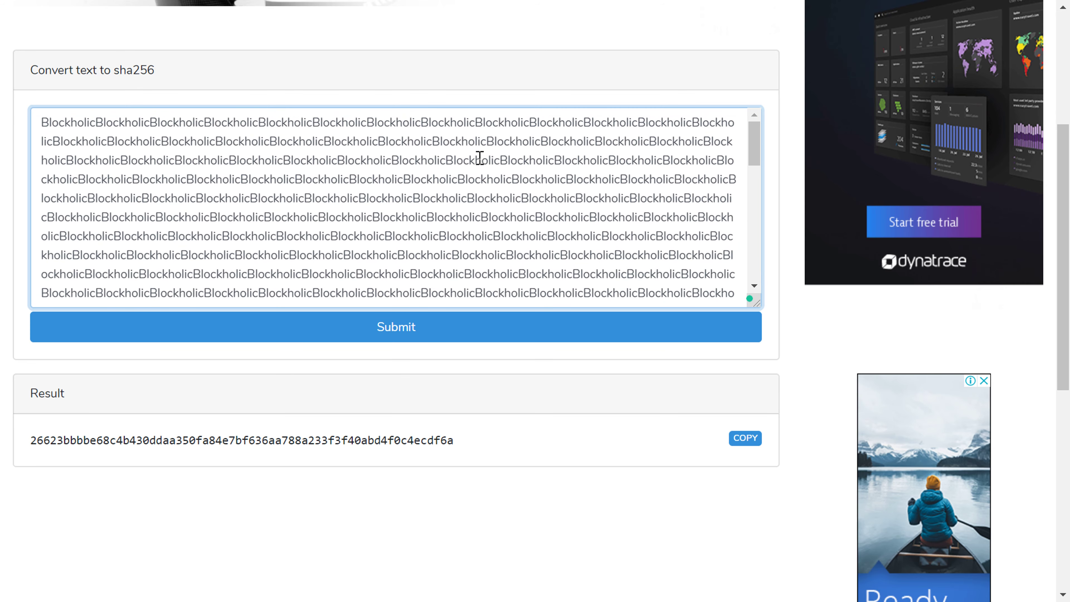
scroll(463, 169, down, 10)
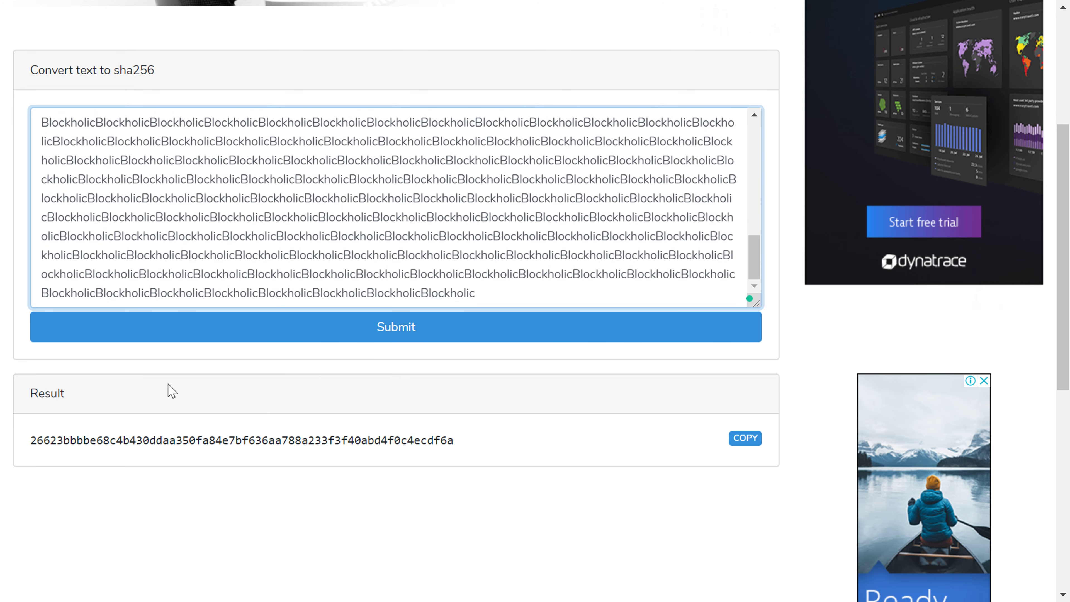
Hash the long repeated text and copy the b20c501c6802b0a9… result
click(384, 327)
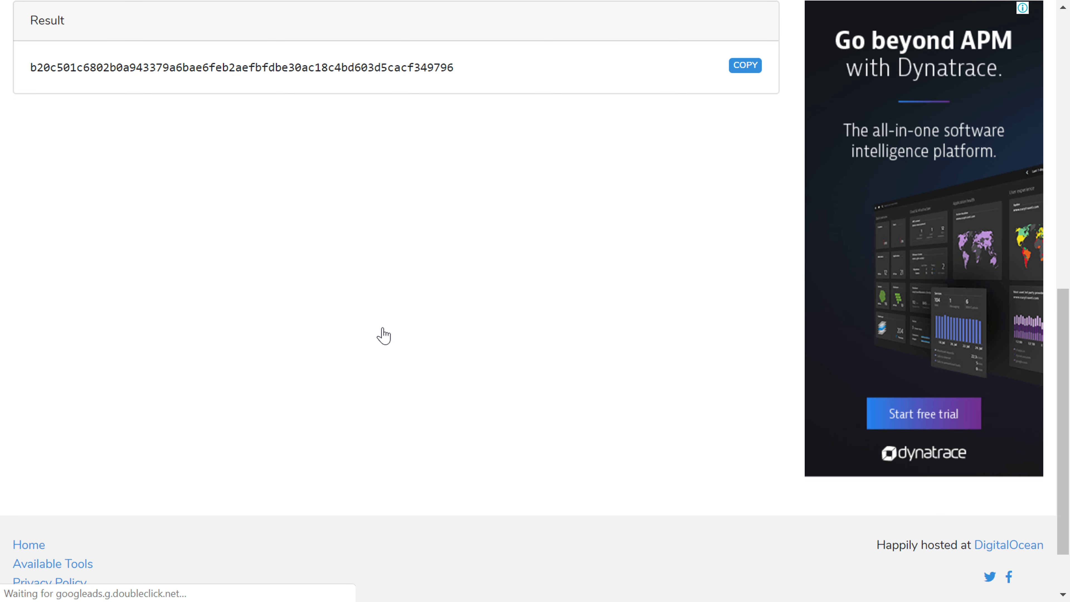
scroll(383, 336, up, 9)
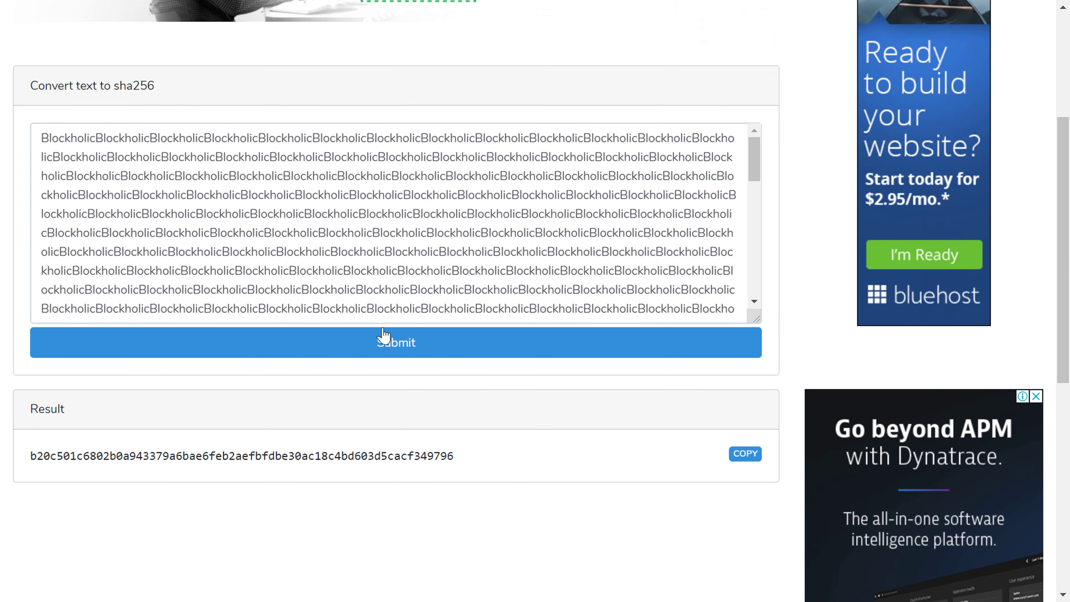
scroll(335, 237, down, 15)
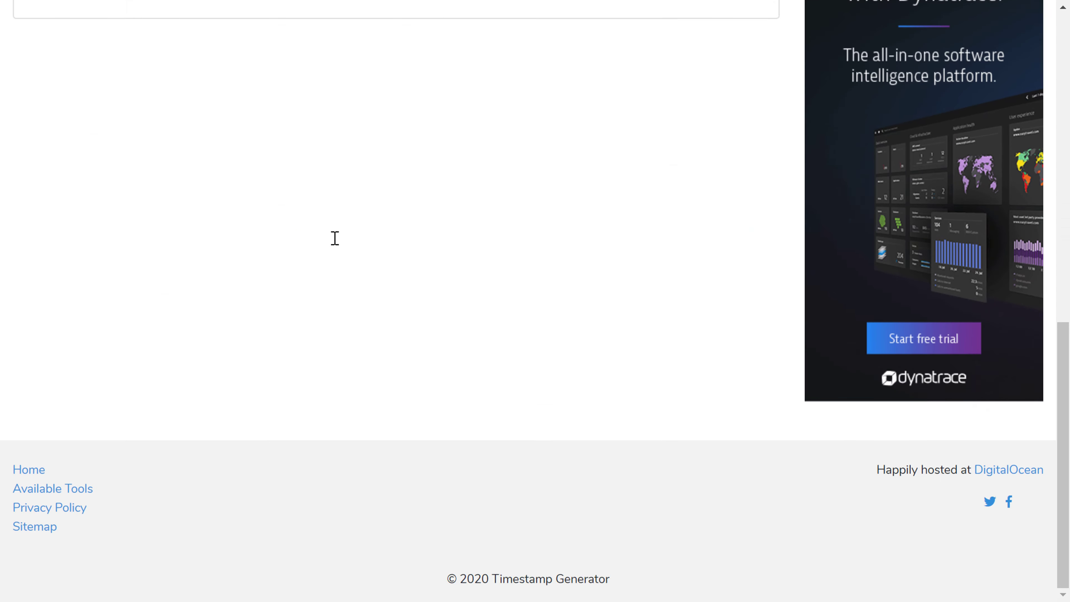
scroll(335, 238, up, 13)
scroll(335, 238, down, 3)
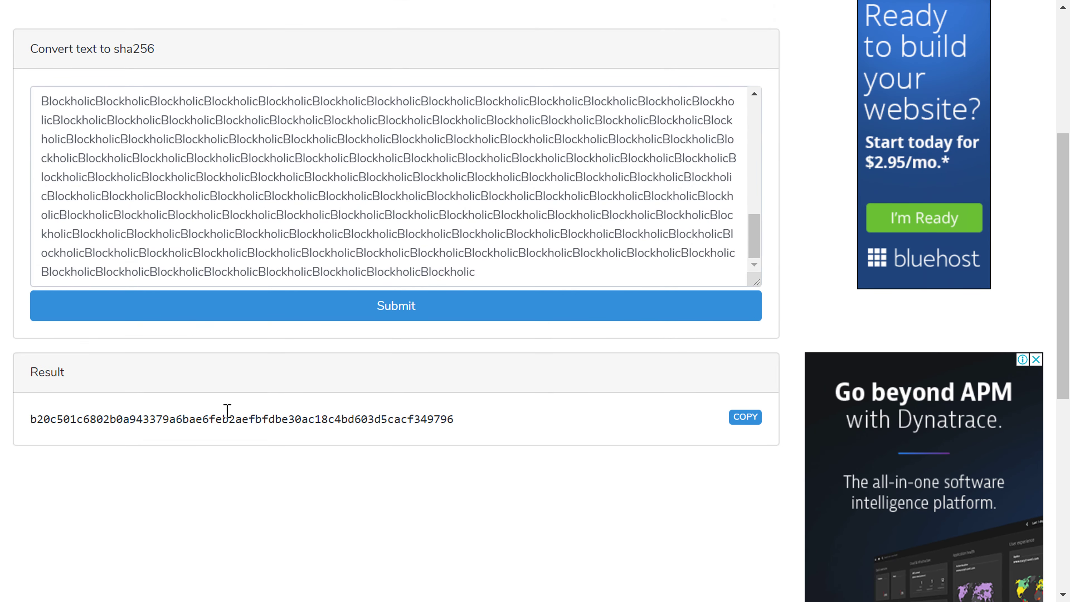
click(747, 418)
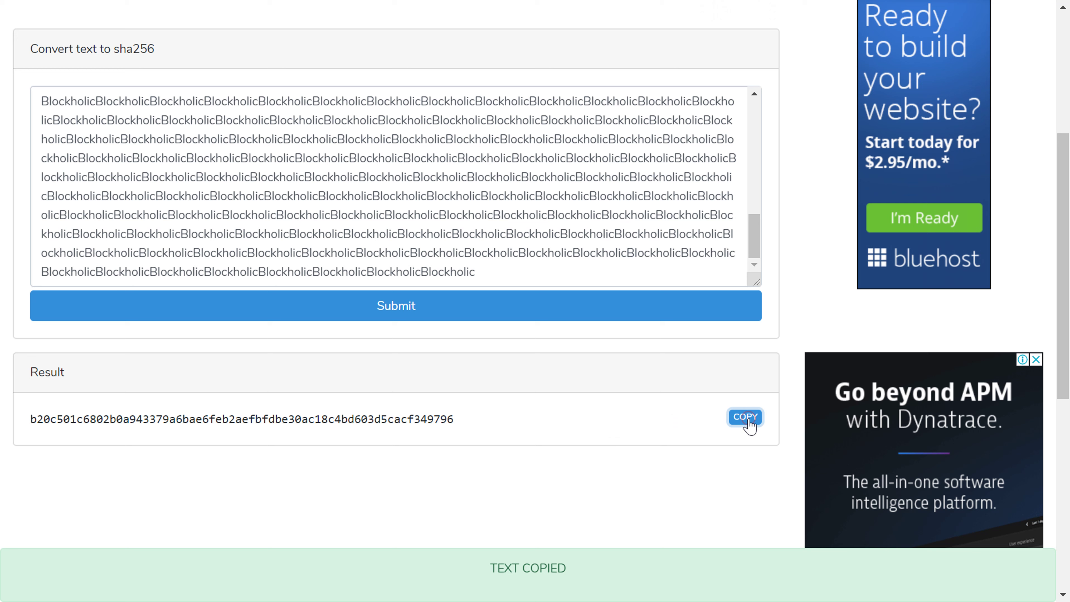
Add a Big Blockholic Text entry with its pasted hash beneath in an enlarged Notepad
key(alt+Tab)
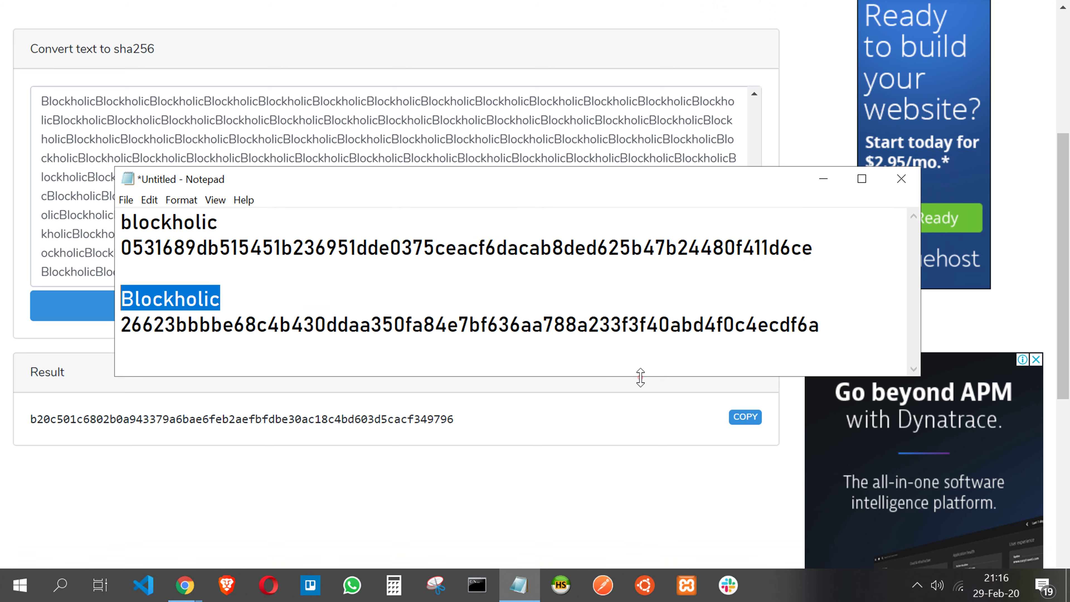
drag(640, 377, 716, 415)
click(838, 364)
key(Return)
key(Return)
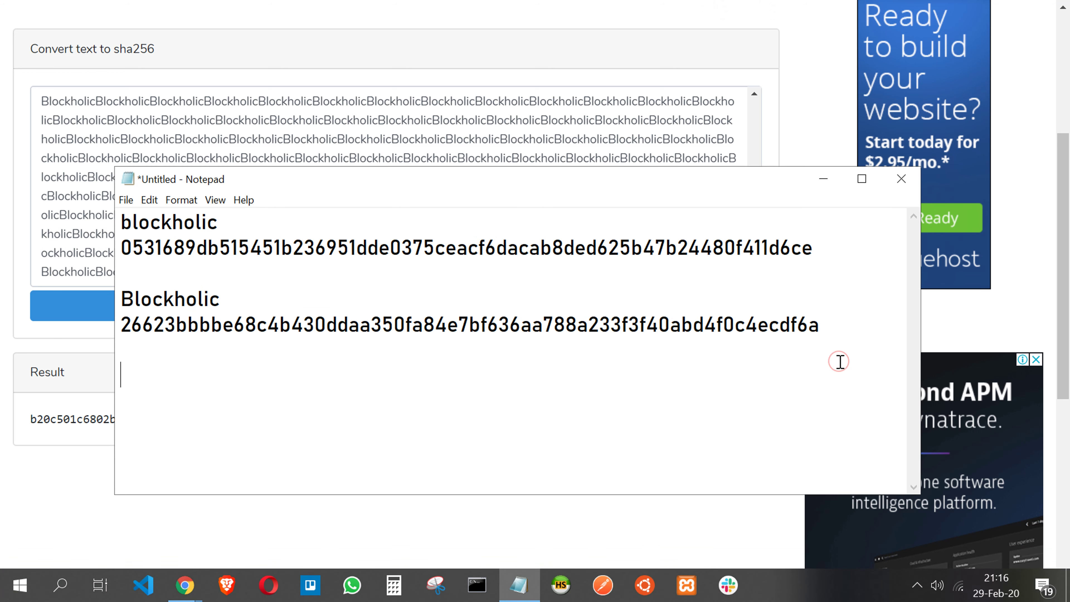
text(Big Strong)
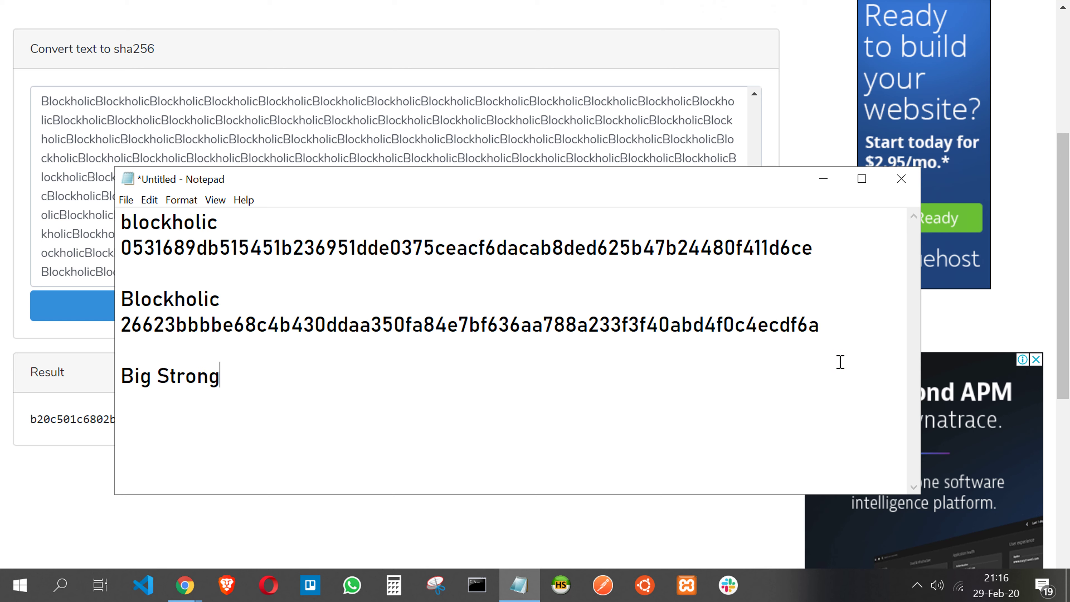
key(ctrl+BackSpace)
text(Block)
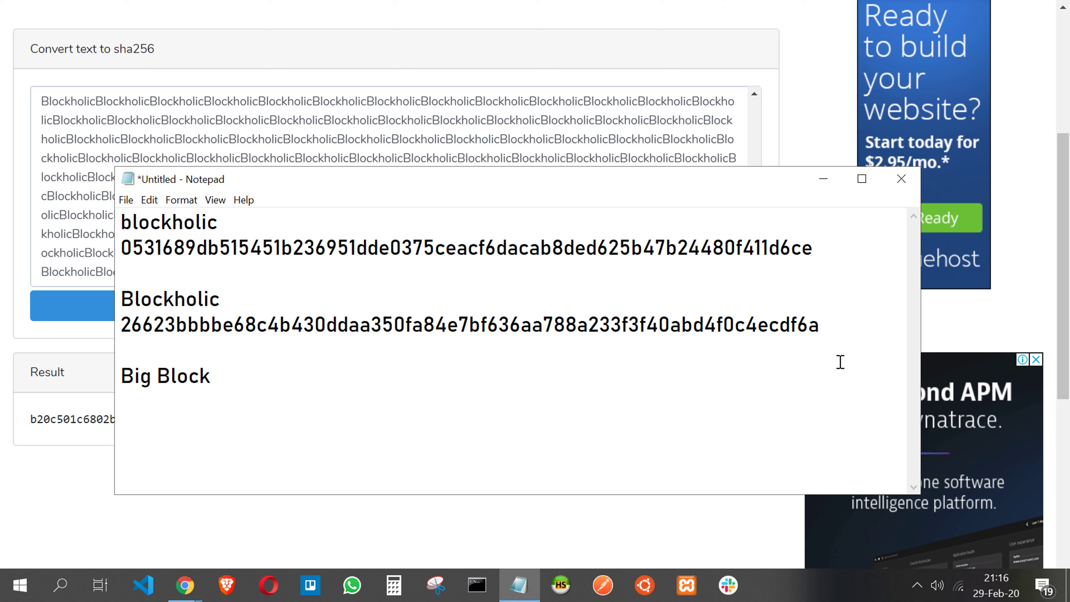
text(holic Text)
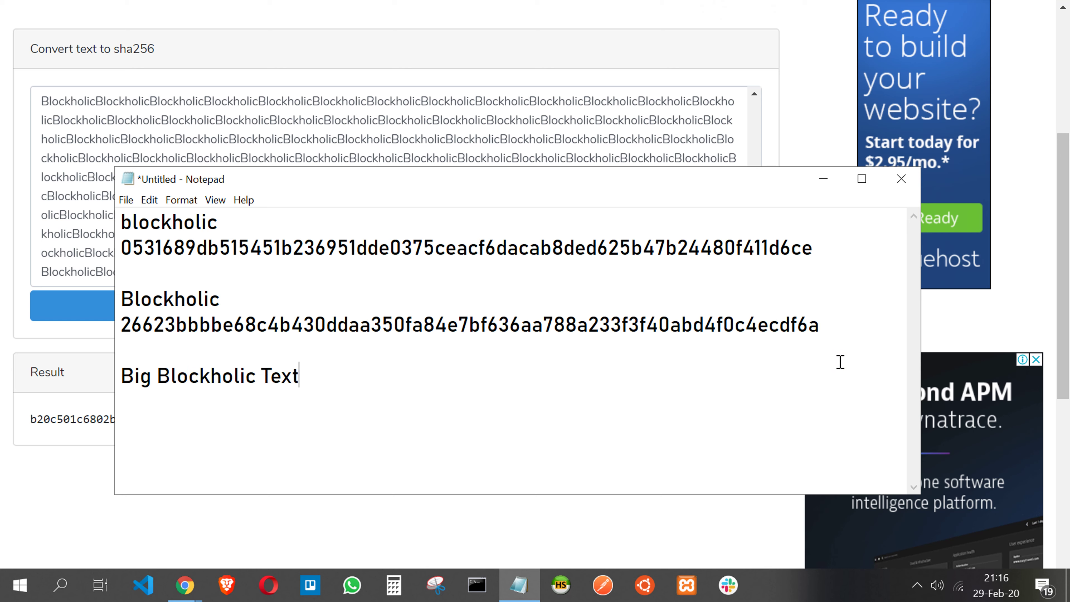
key(Return)
key(ctrl+v)
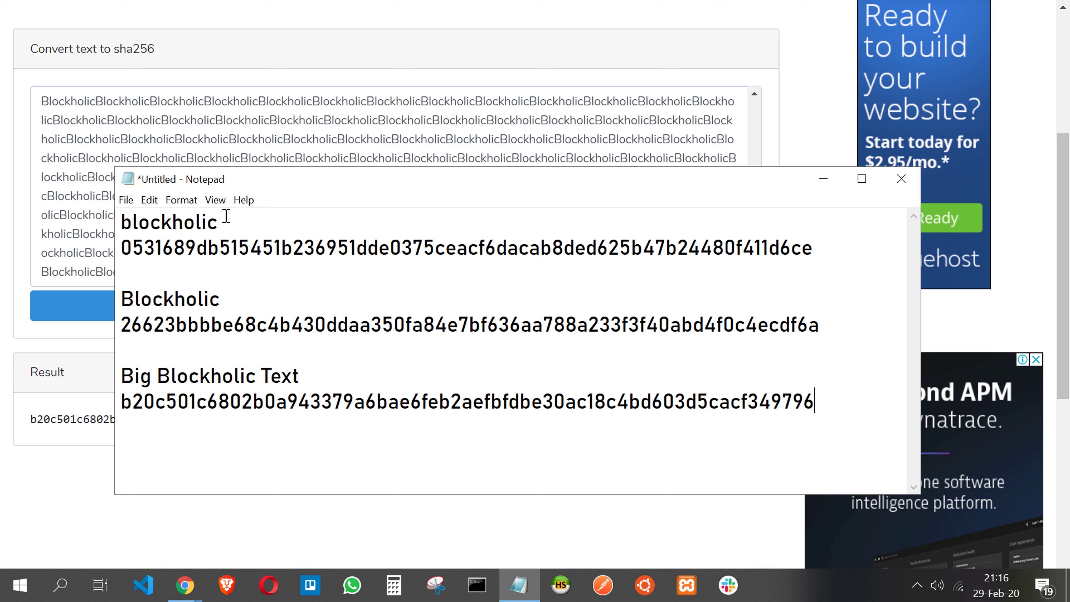
Highlight the blockholic, Blockholic and Big Blockholic Text labels and the big text's hash
drag(223, 217, 121, 222)
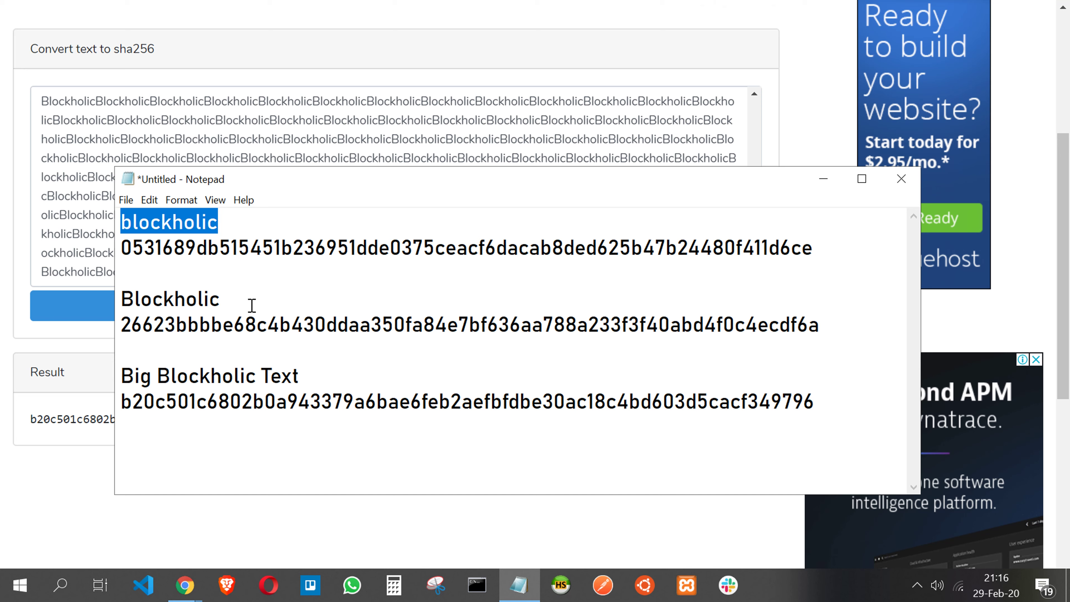
drag(250, 304, 121, 300)
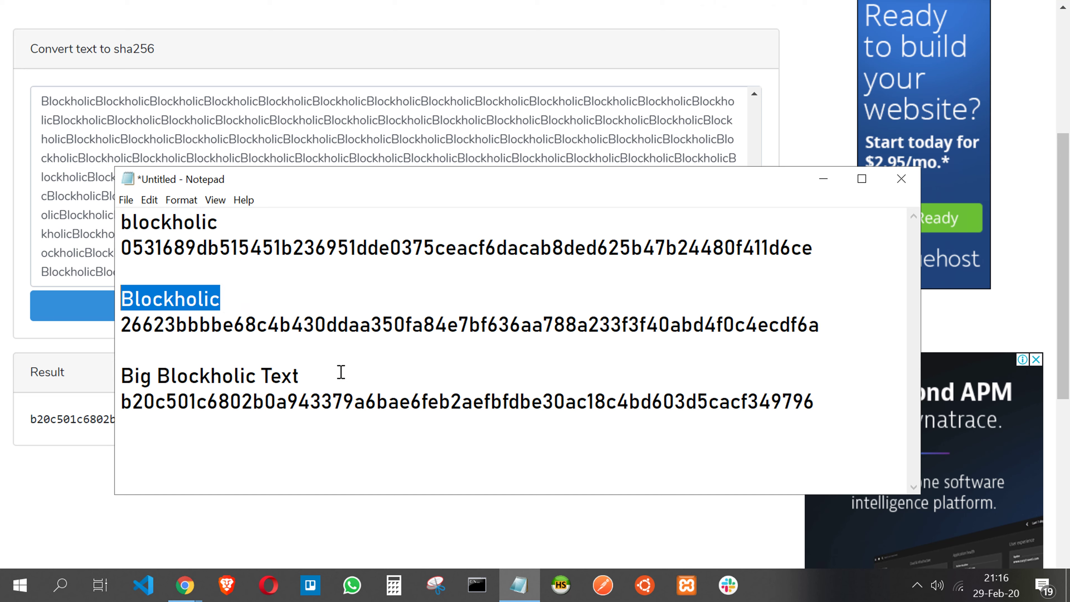
drag(340, 371, 101, 371)
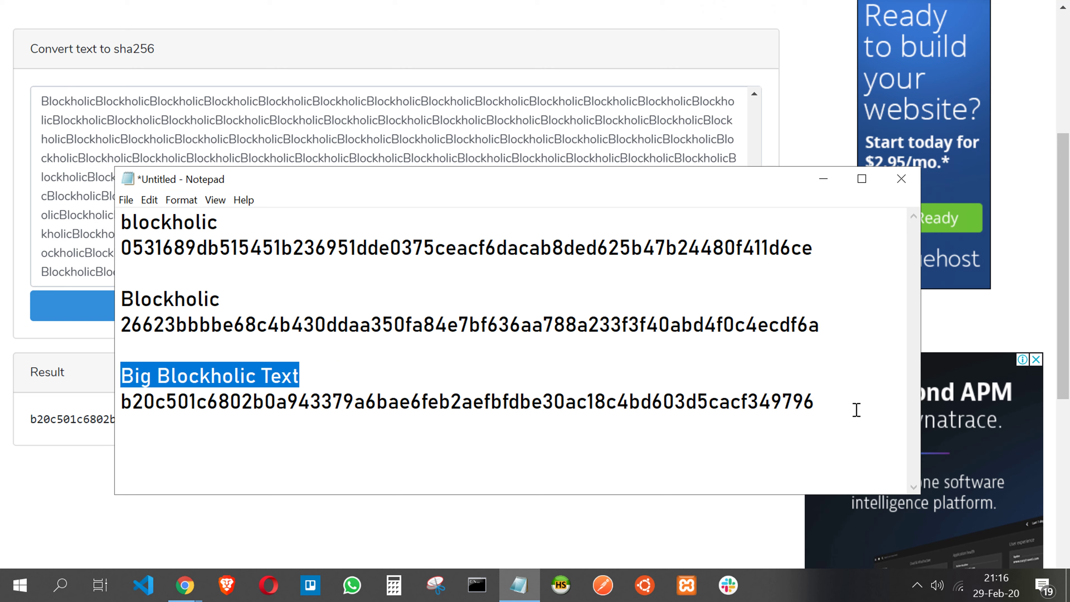
drag(853, 407, 102, 411)
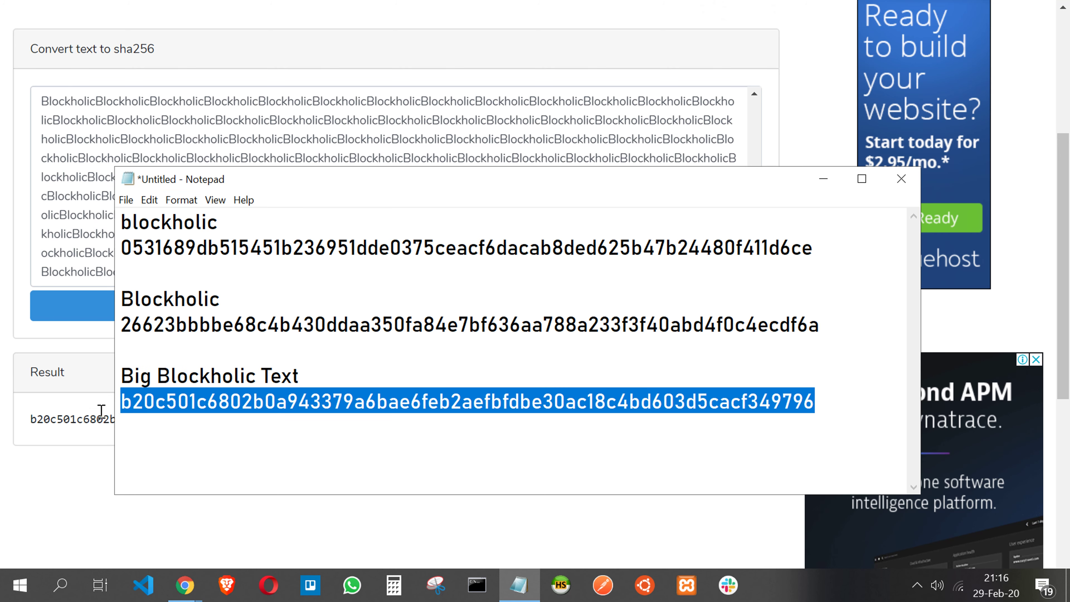